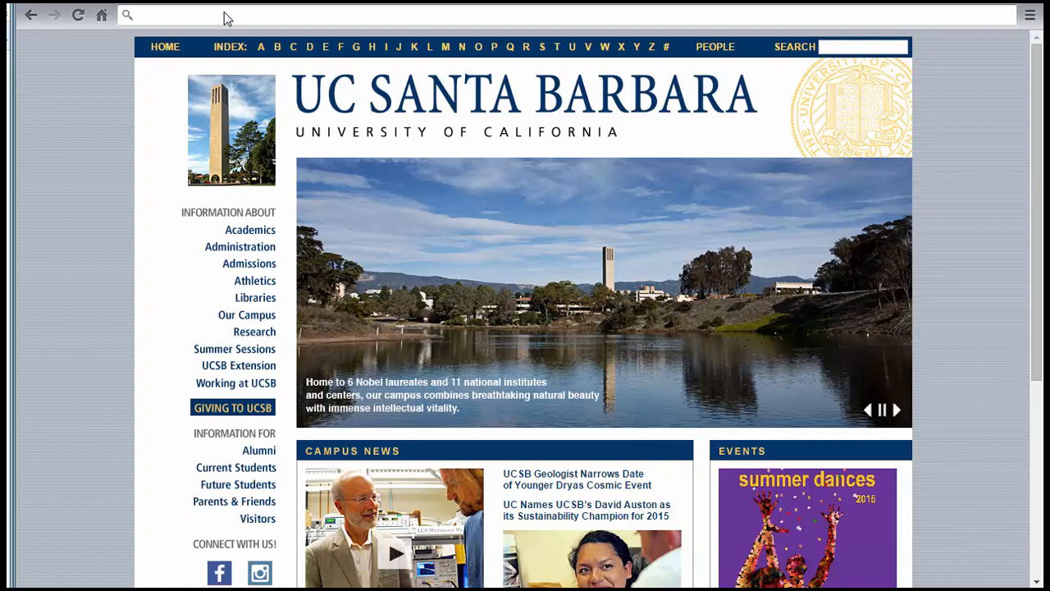
- Go to calendar.google.com in Chrome to reach the Google sign-in page
click(234, 12)
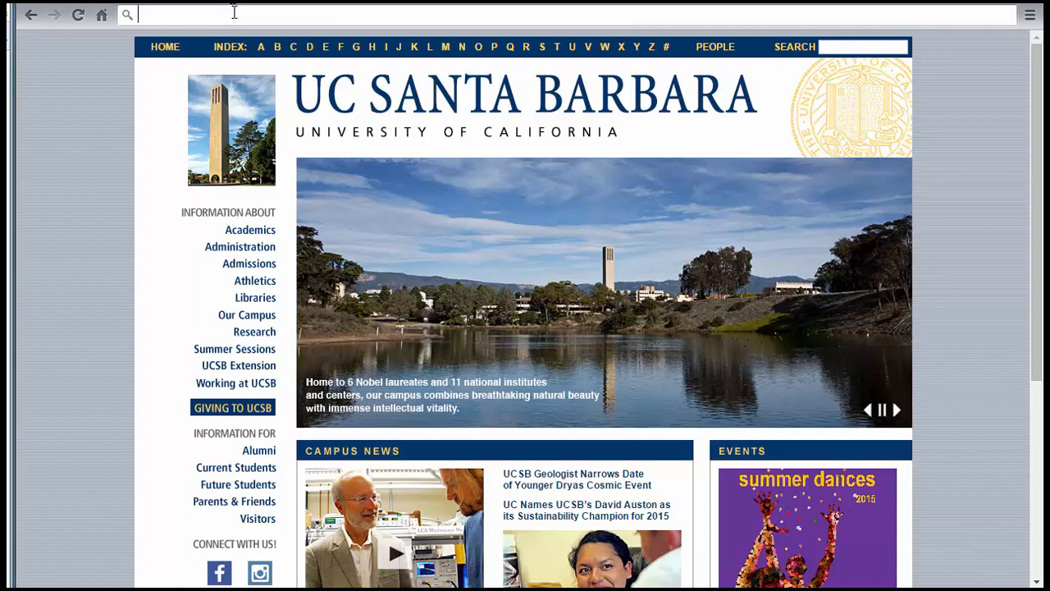
text(calendar.google.com)
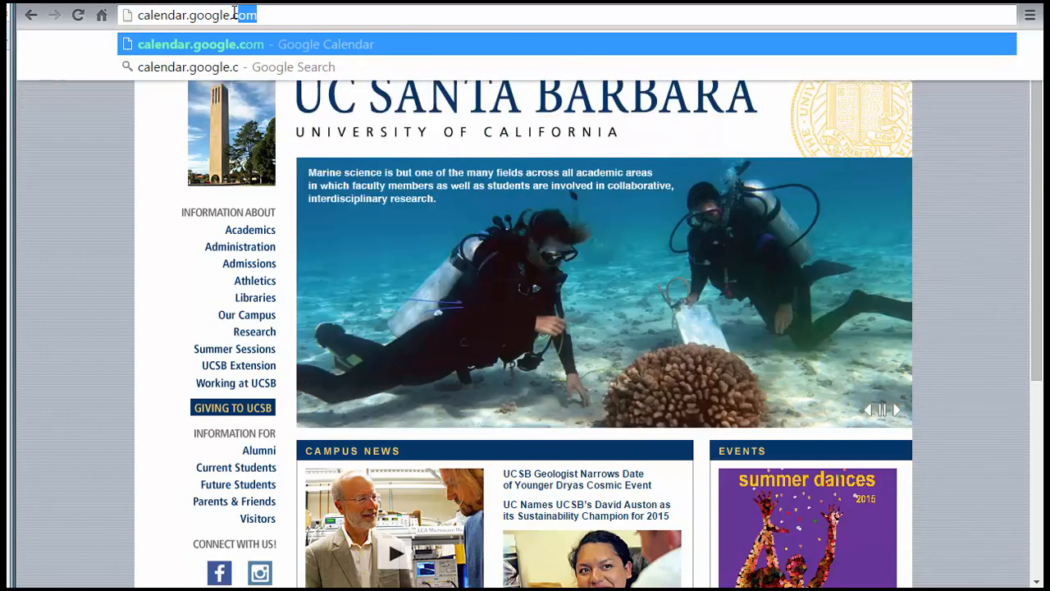
key(Return)
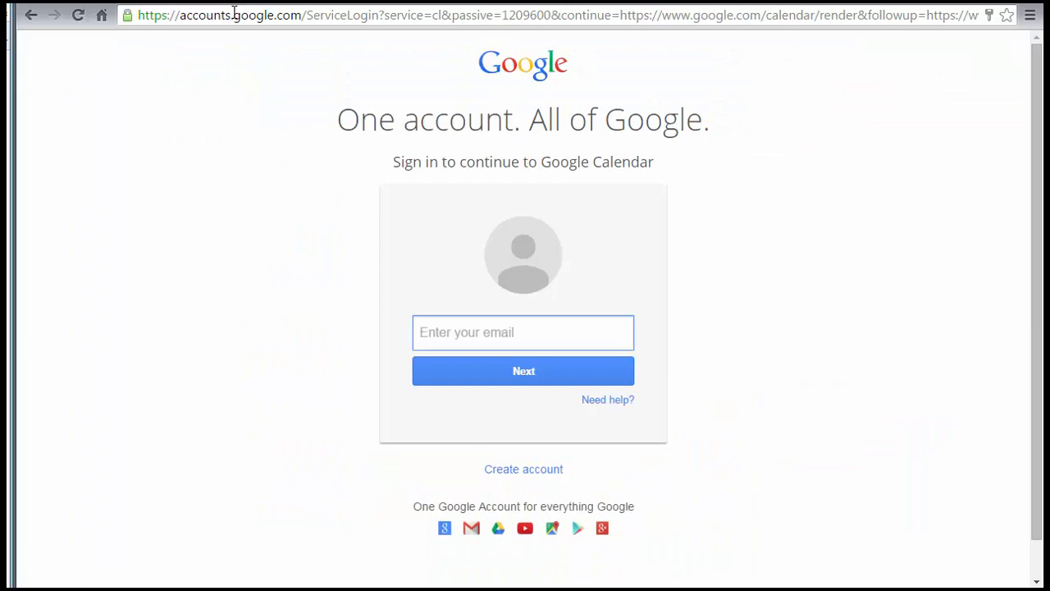
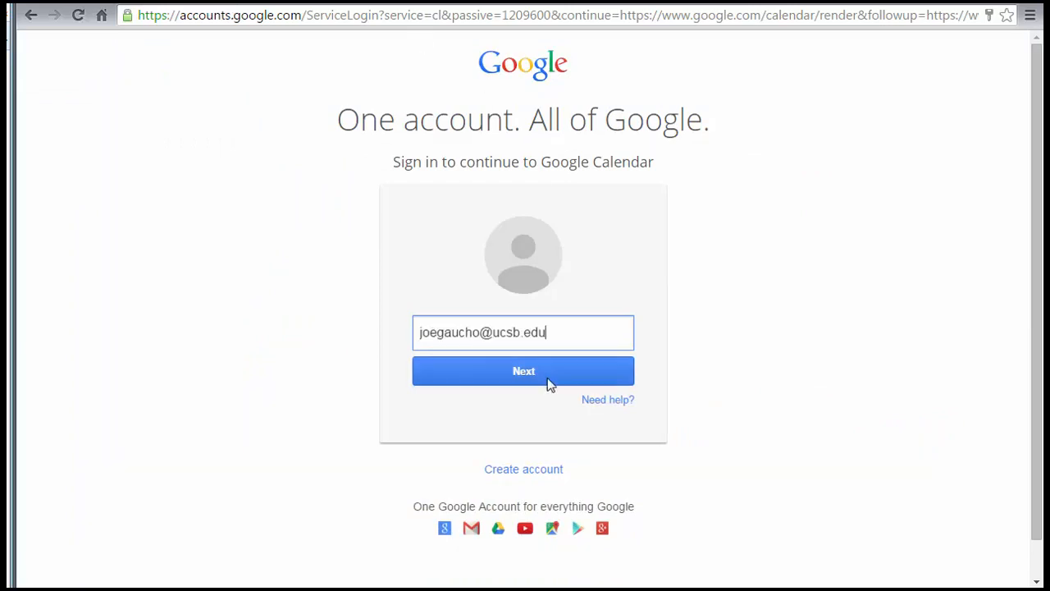
- Sign in with the account e-mail and password to open the Jul 26 – Aug 1 week
click(548, 378)
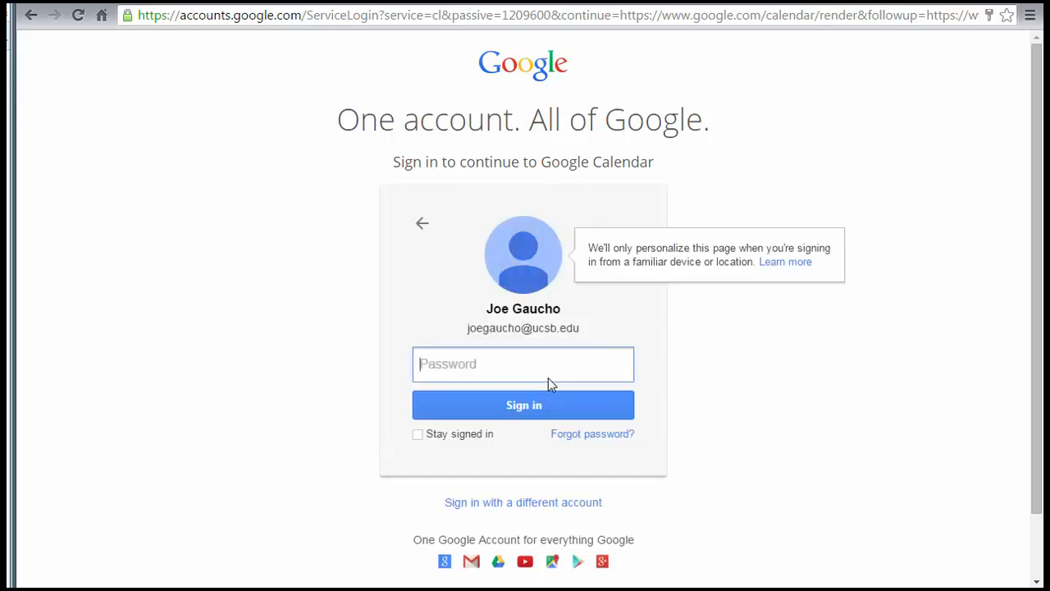
text(••••••••••)
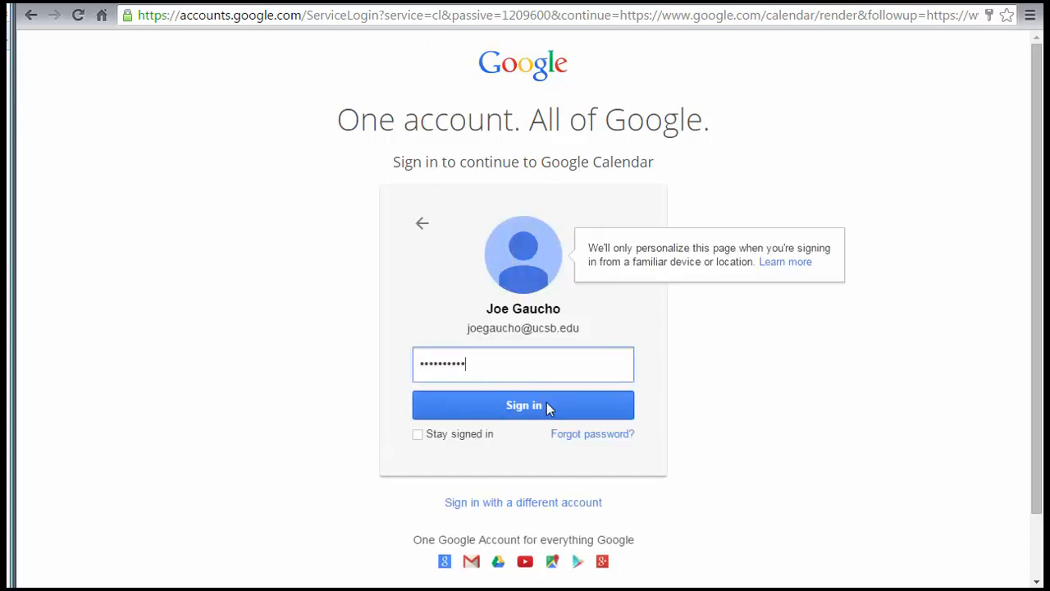
mouse_move(468, 436)
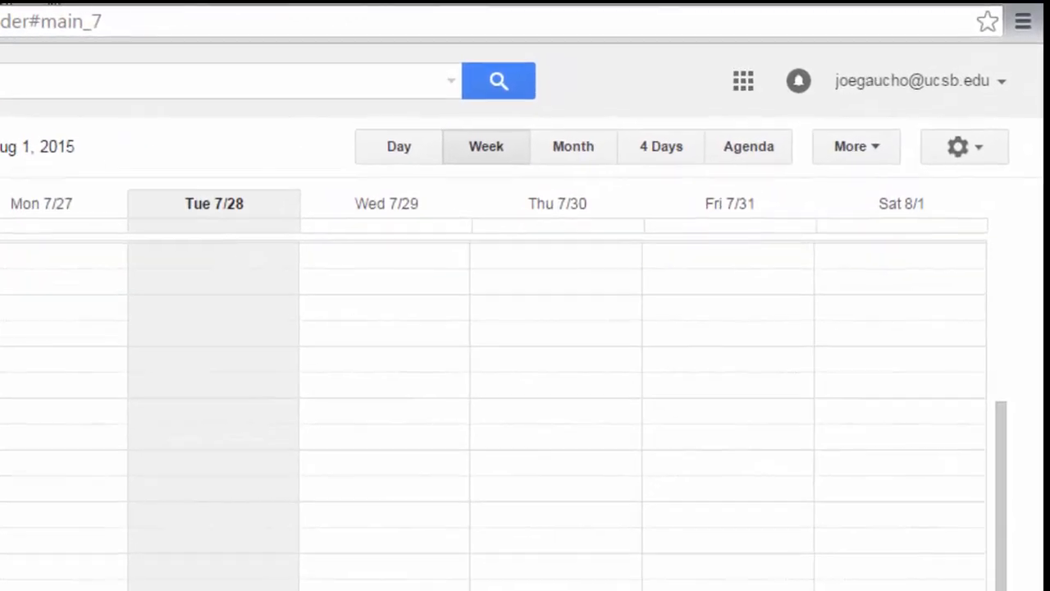
click(354, 166)
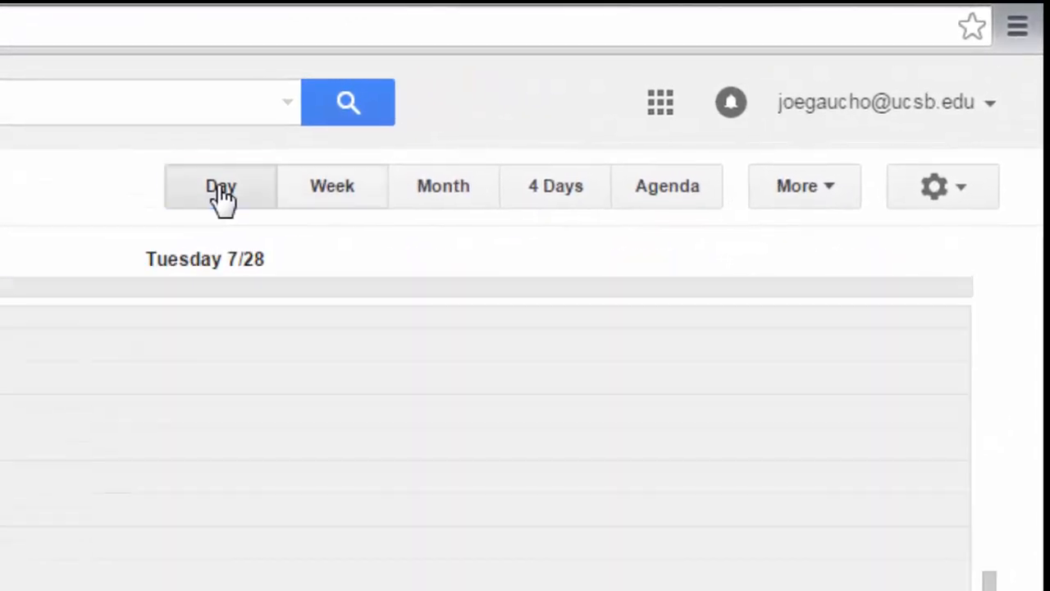
click(320, 195)
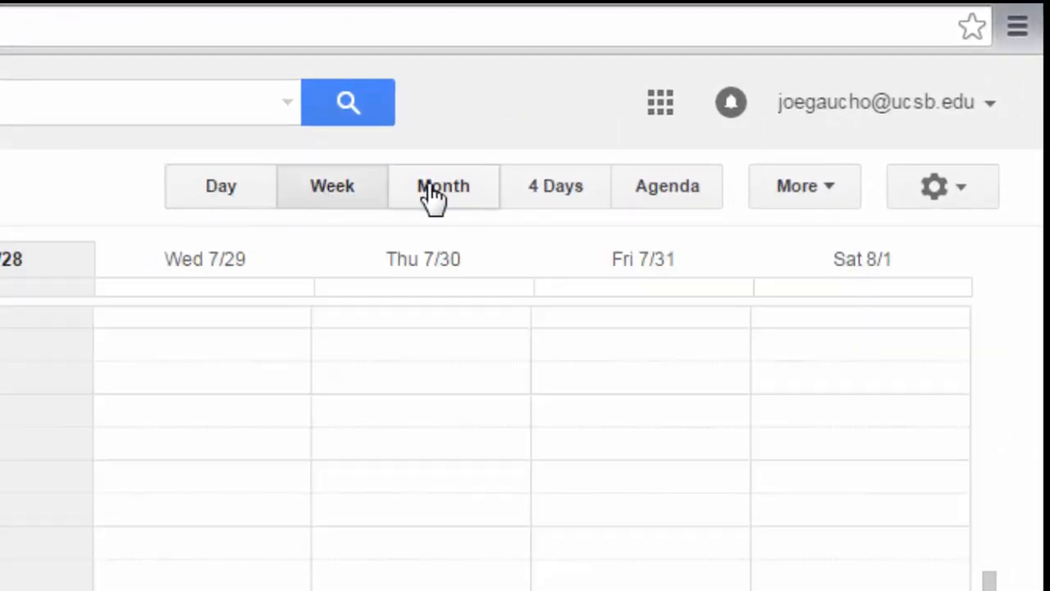
click(435, 197)
click(561, 199)
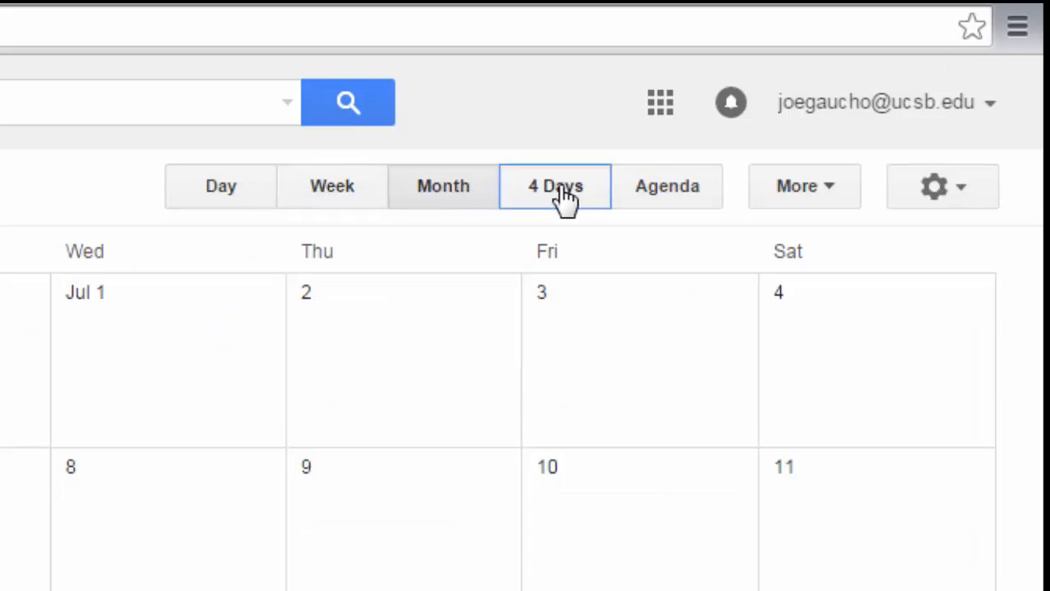
click(649, 201)
click(221, 186)
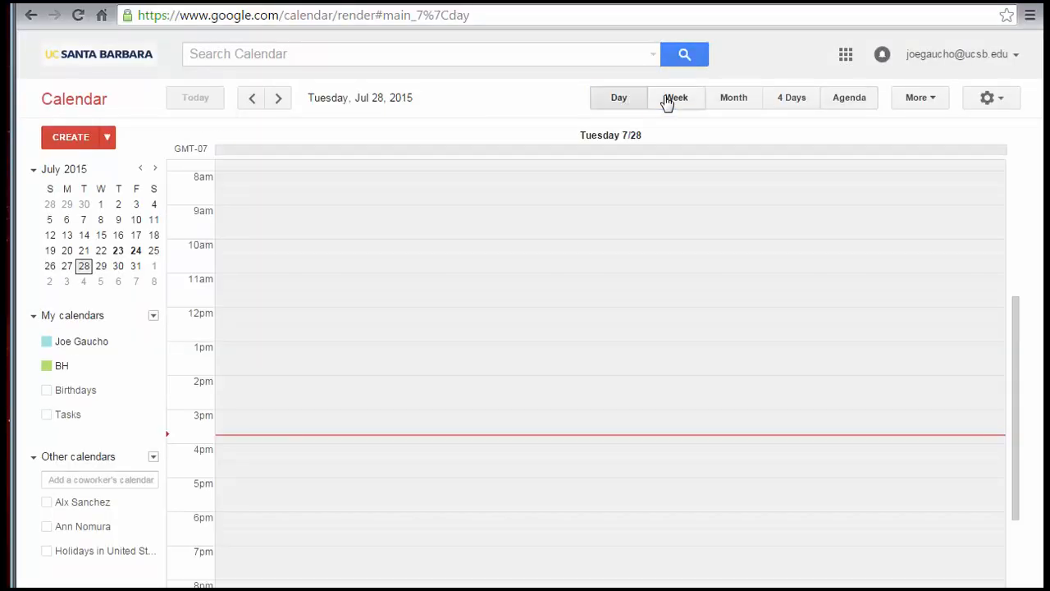
click(667, 100)
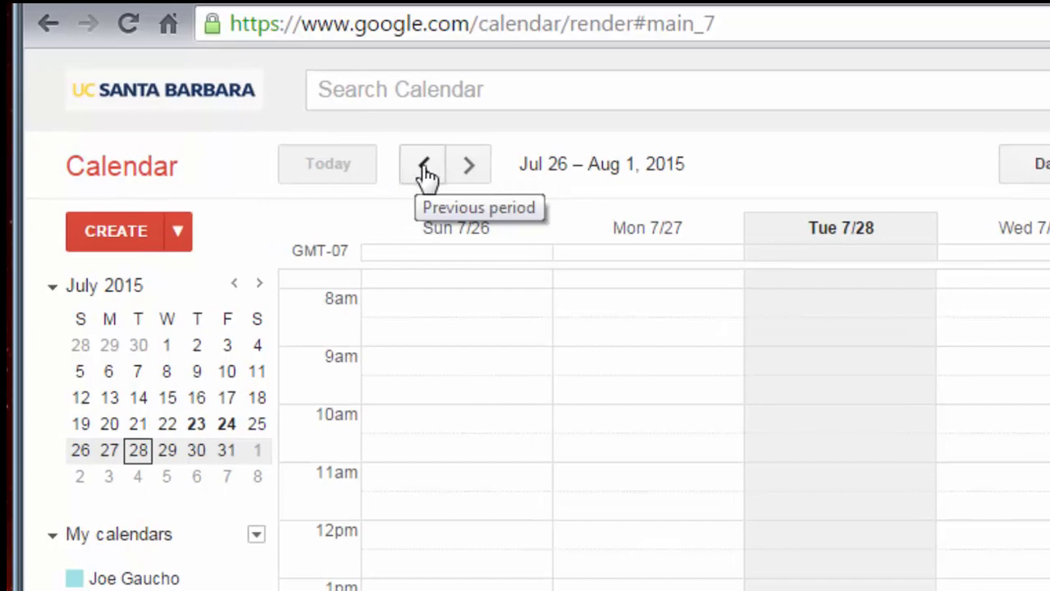
click(472, 173)
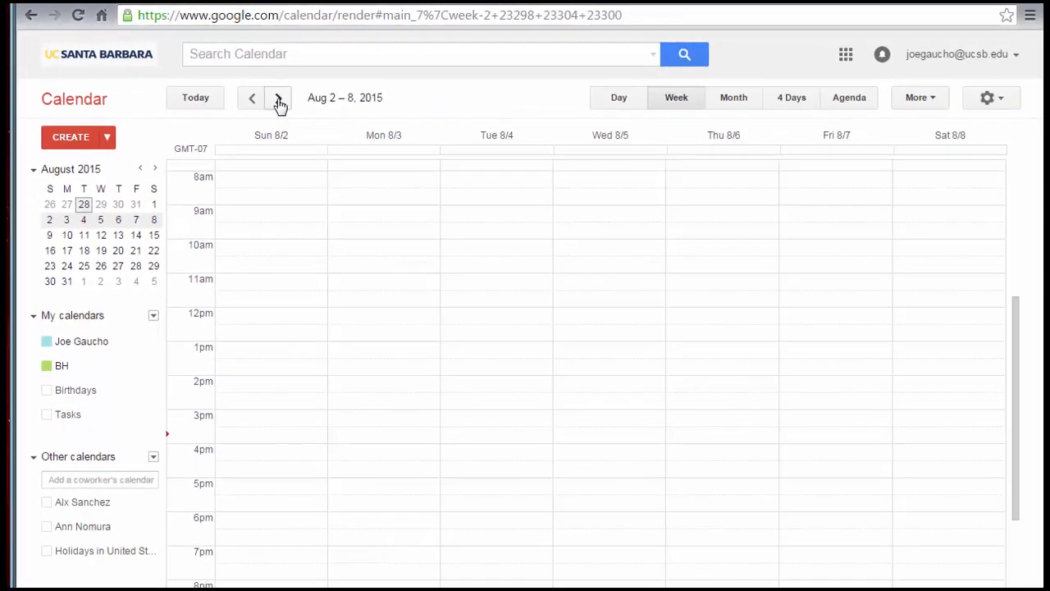
click(616, 104)
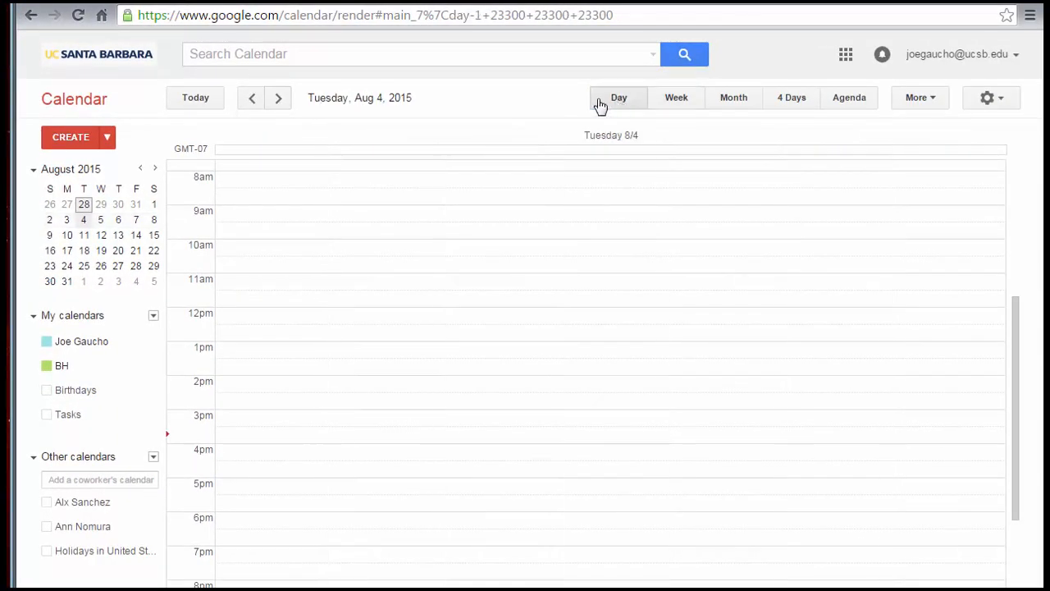
click(253, 100)
click(278, 99)
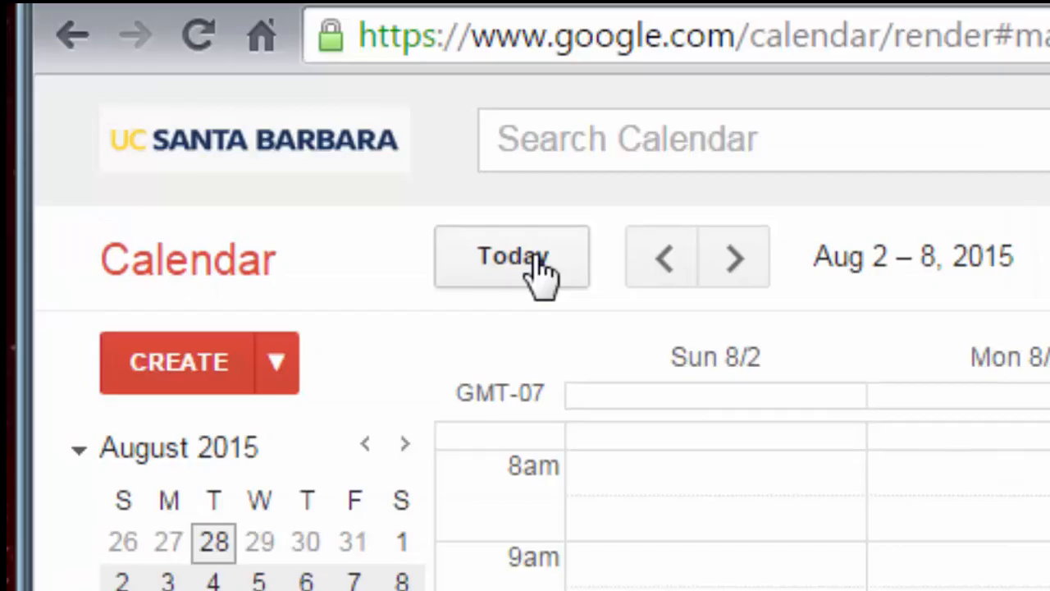
click(542, 271)
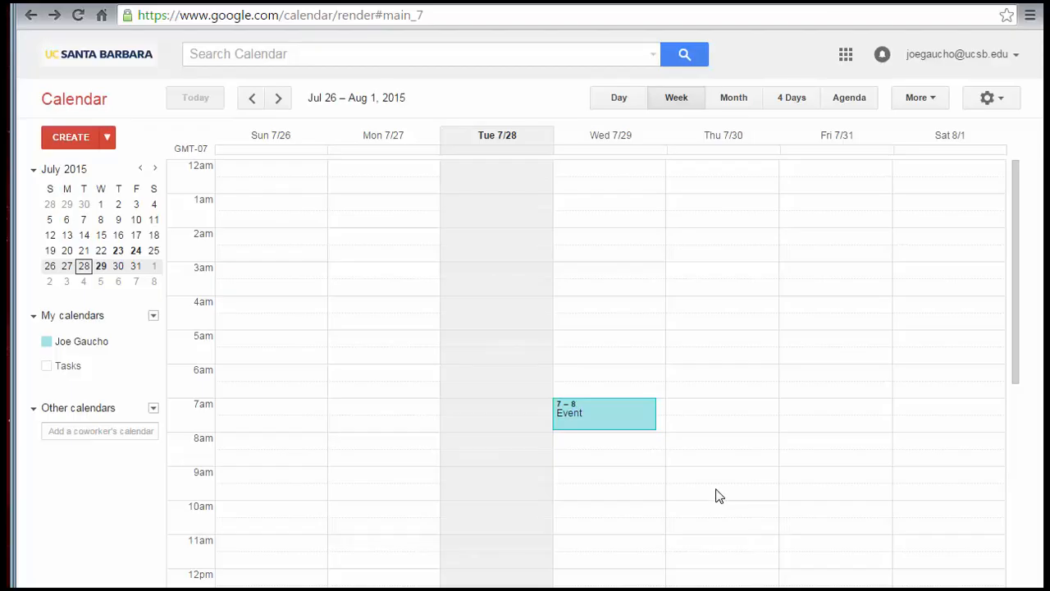
- Add the coworker's calendar under Other calendars by searching their name and picking the suggestion
click(97, 431)
text(Al)
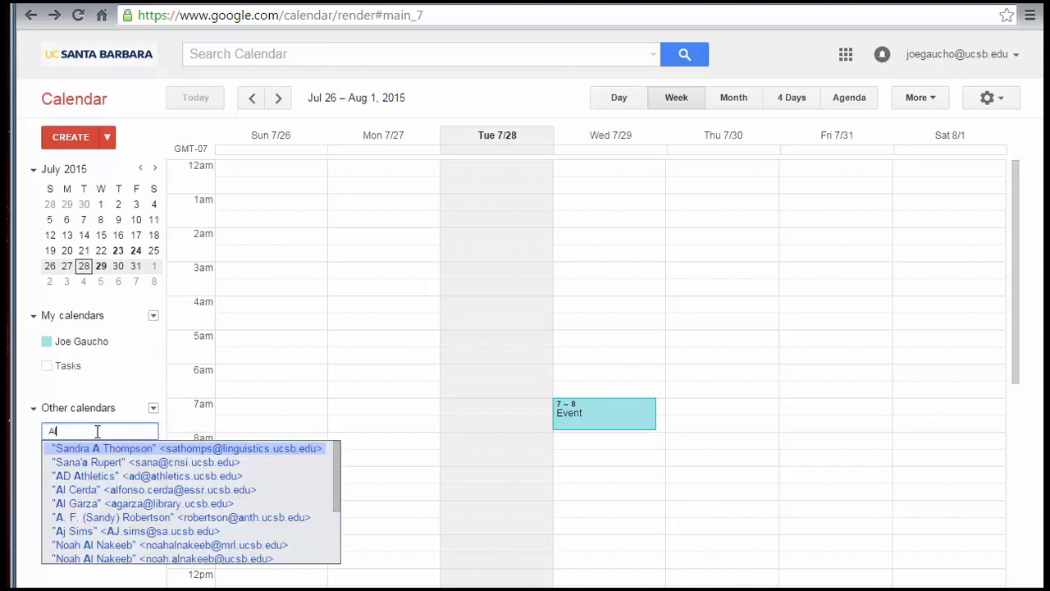
text(x)
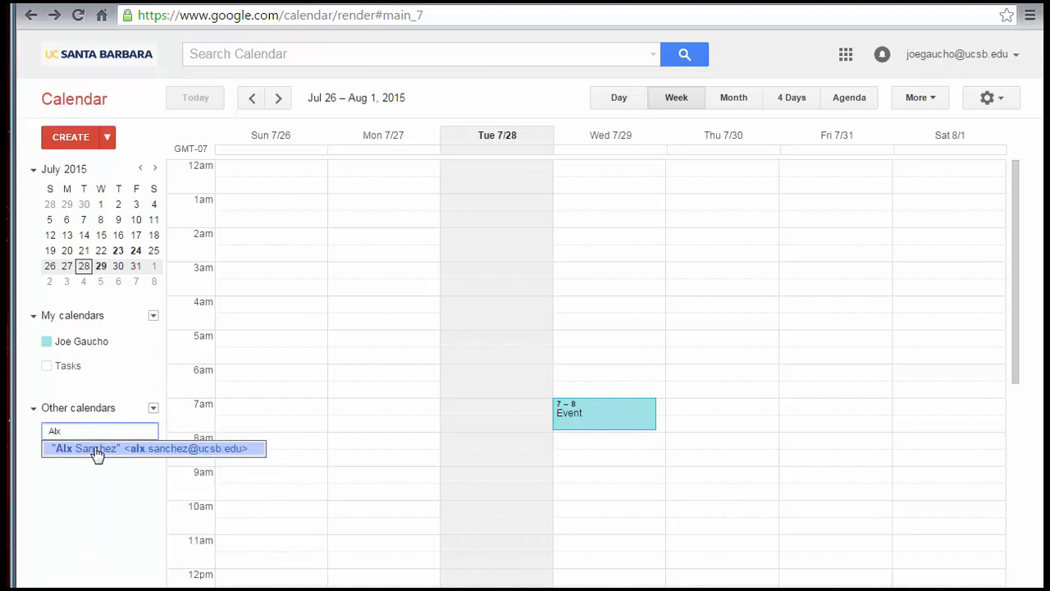
click(97, 450)
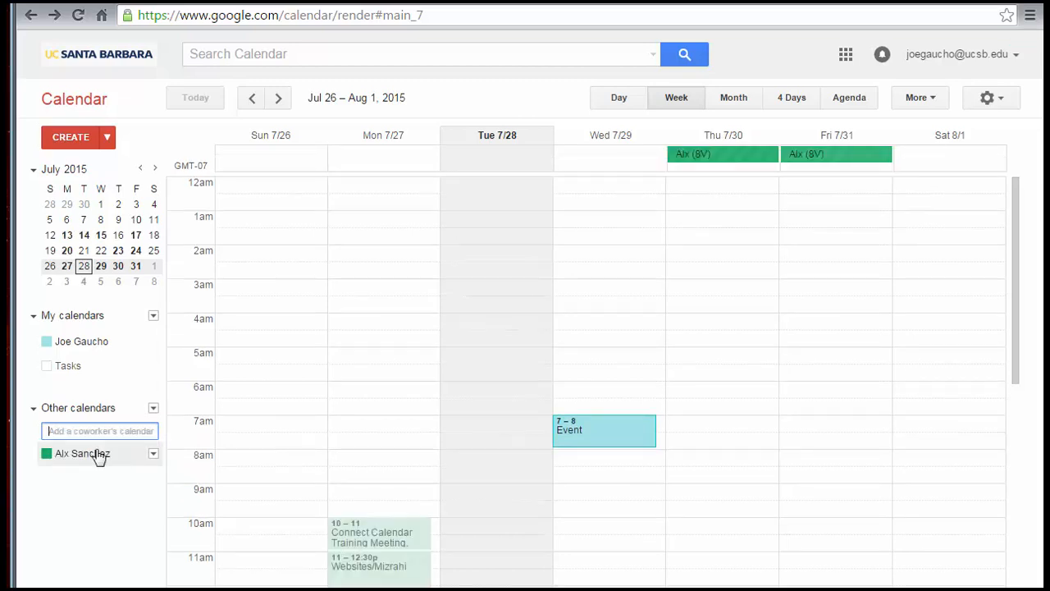
scroll(574, 417, down, 1)
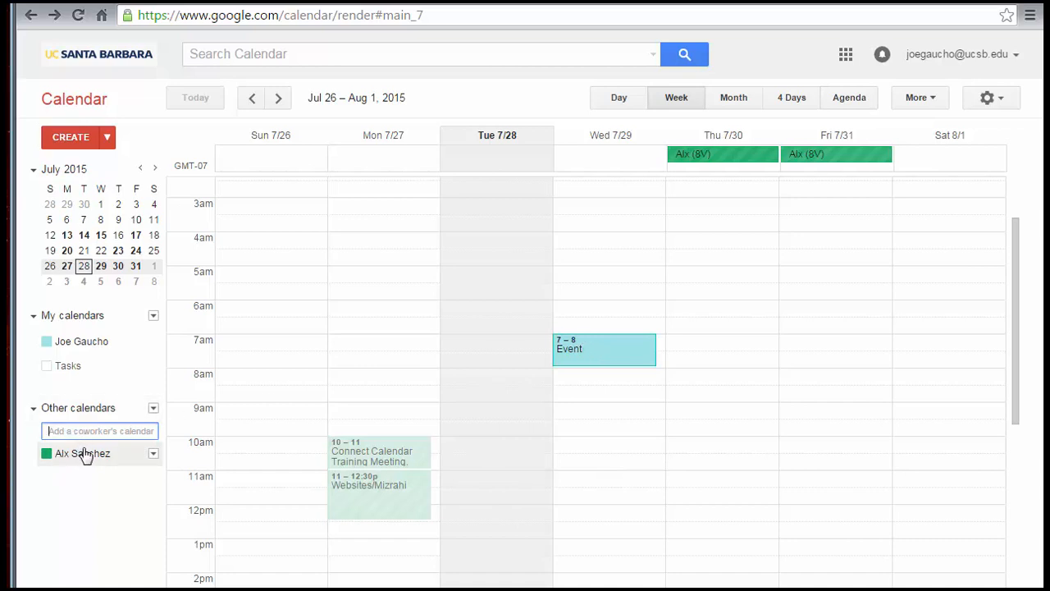
- Recolour the coworker's calendar from green to the blue swatch
click(153, 456)
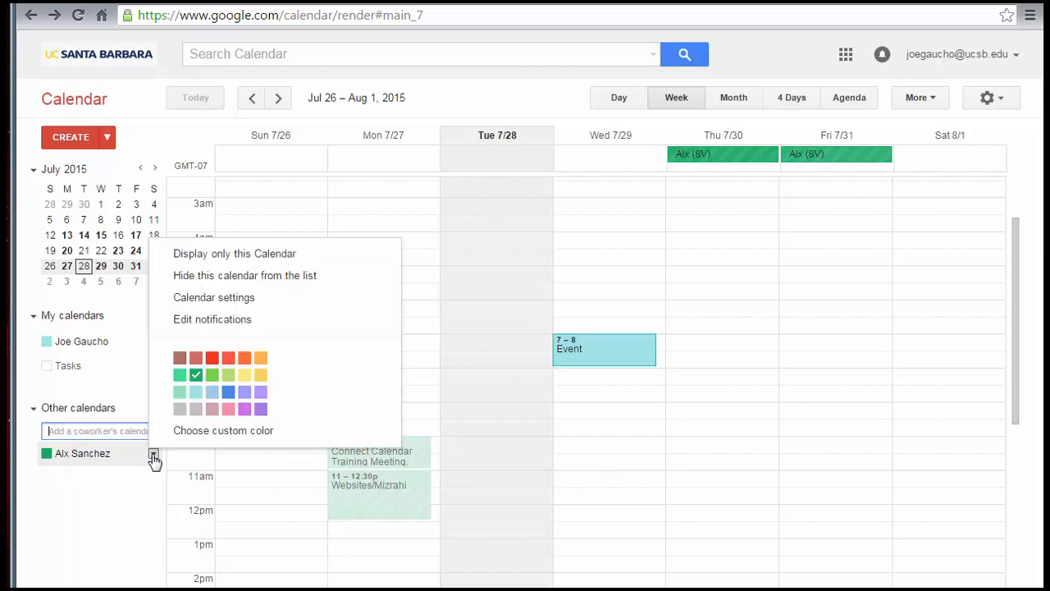
click(228, 394)
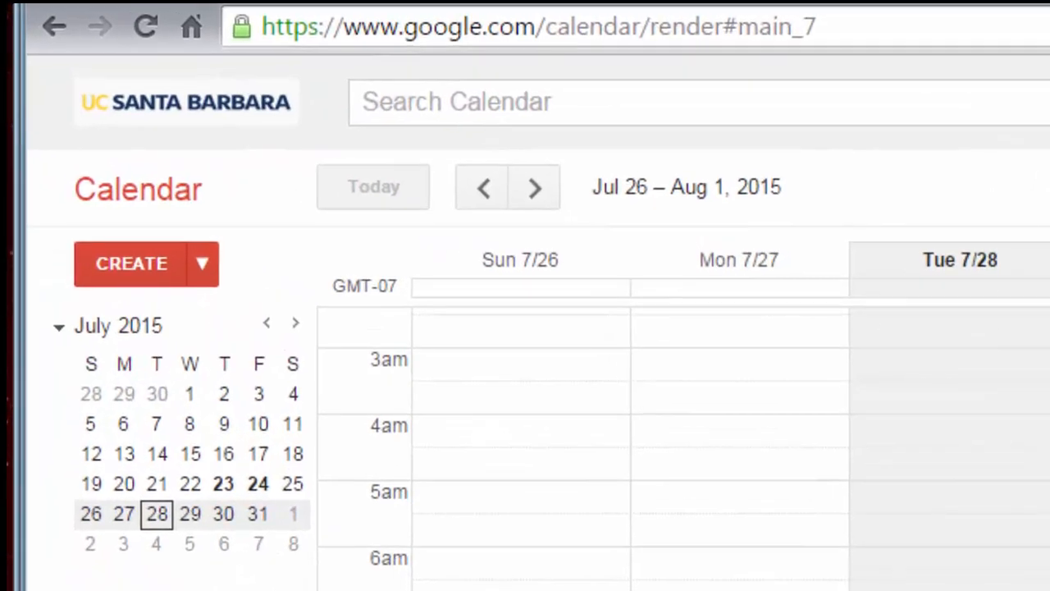
- Create an event titled 'Event' for Tue Jul 28, 4:30–5:30pm, in your own calendar and save it
click(156, 269)
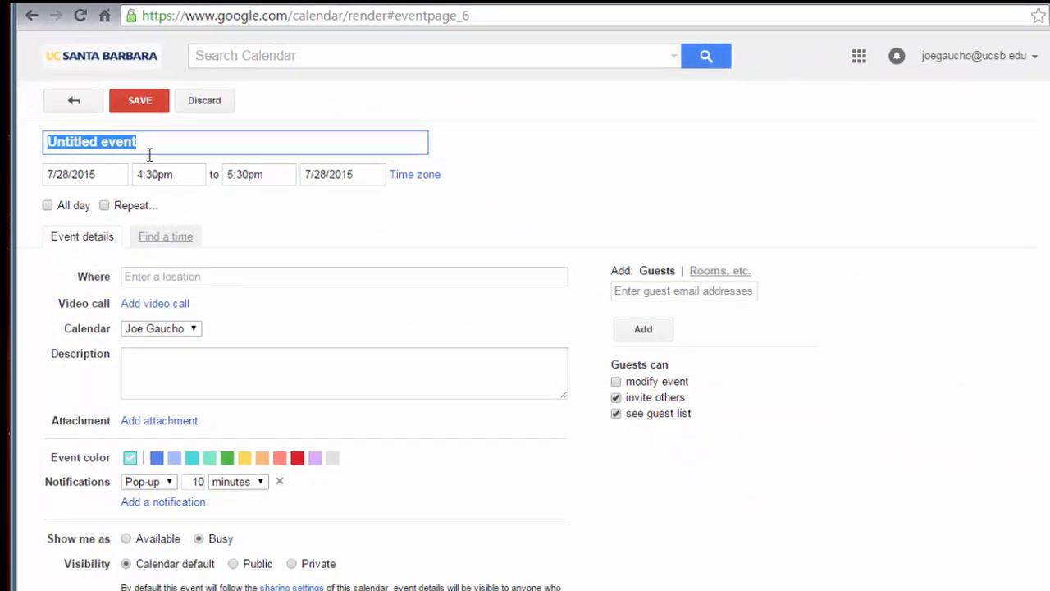
key(BackSpace)
text(Event)
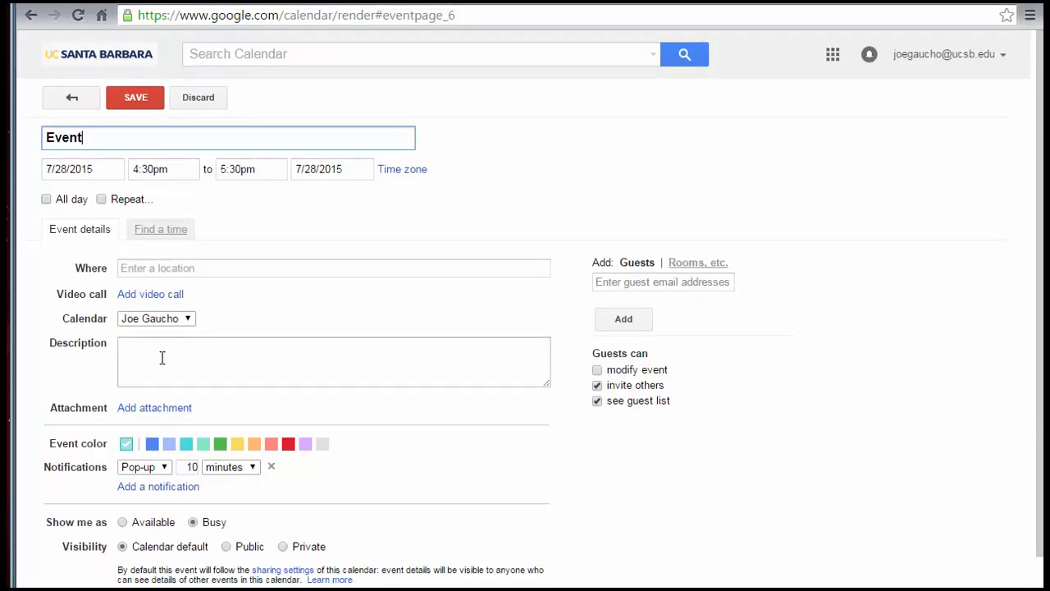
click(186, 320)
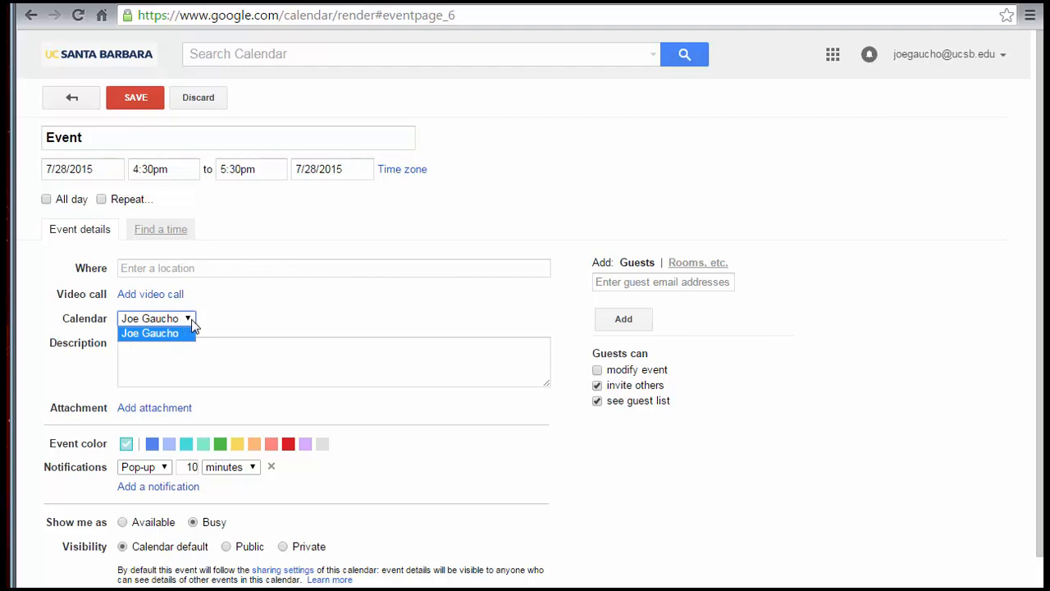
click(191, 328)
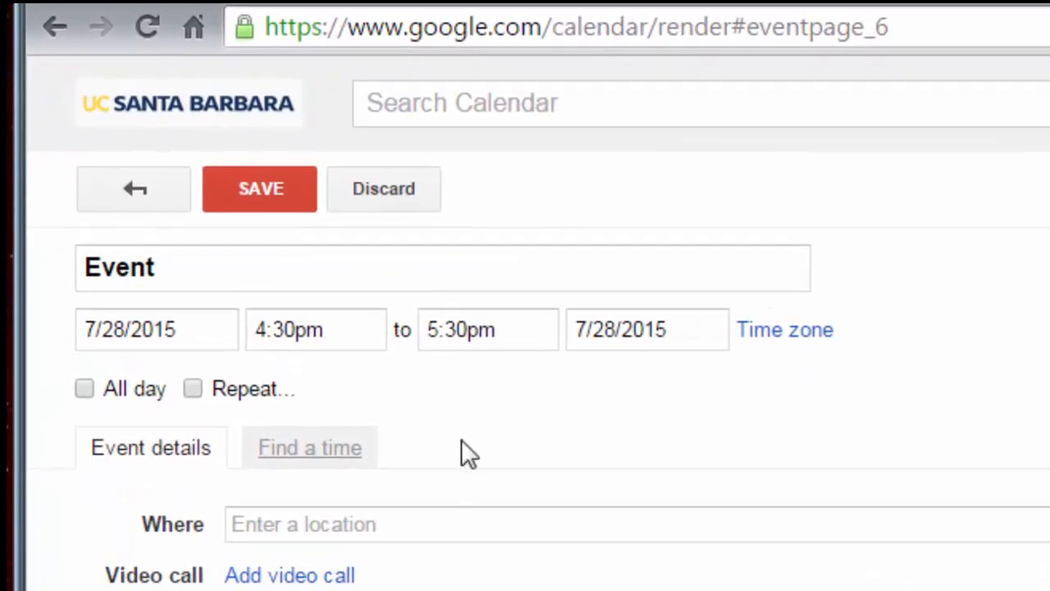
click(287, 210)
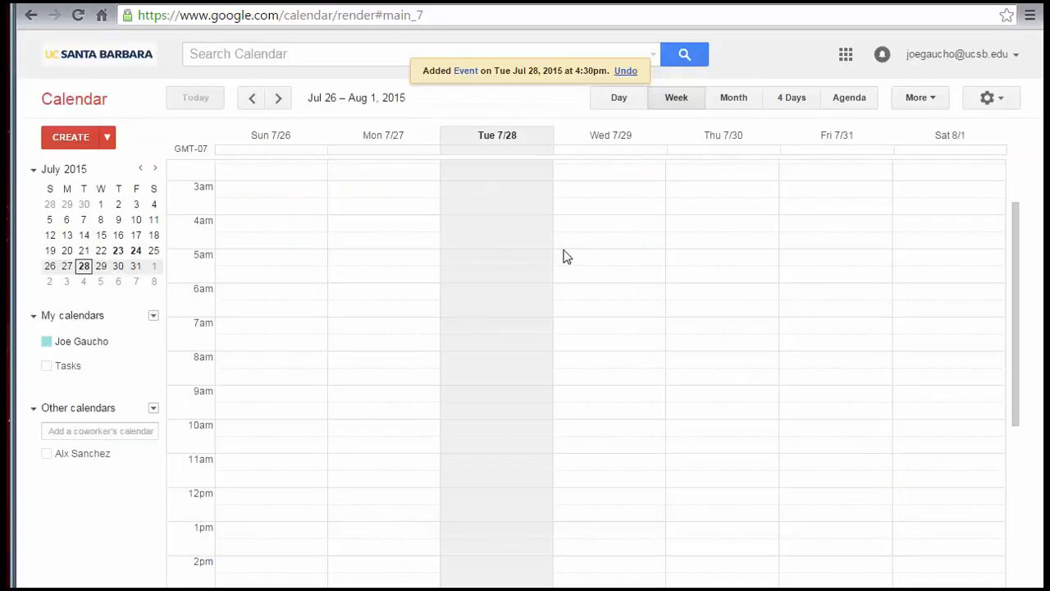
- Create 'Event2' on Wed 7/29 at 1–2pm, then drag it later in Wednesday's column
click(584, 292)
text(Event2)
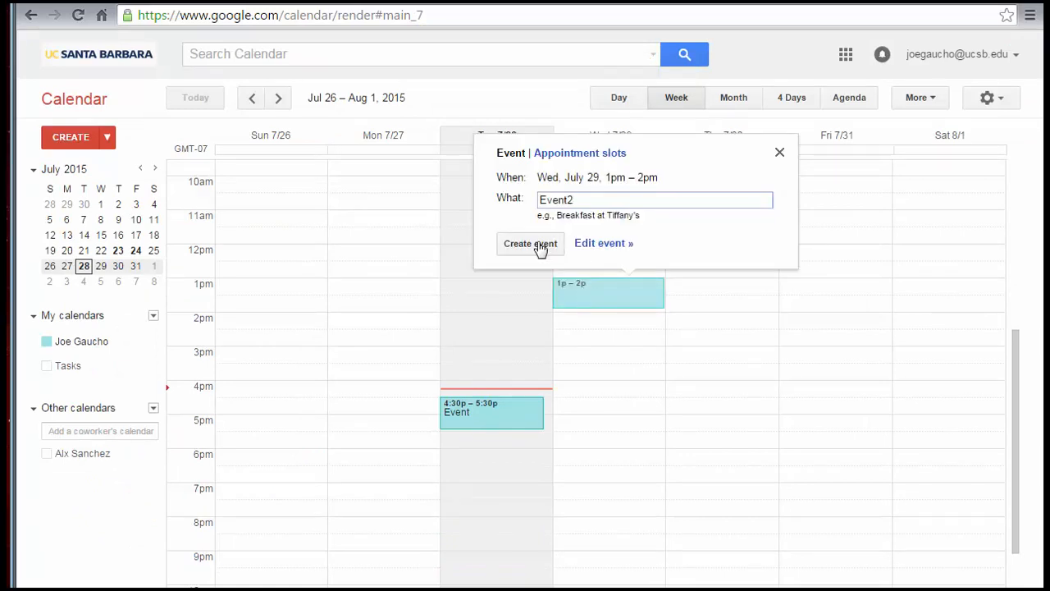
click(540, 244)
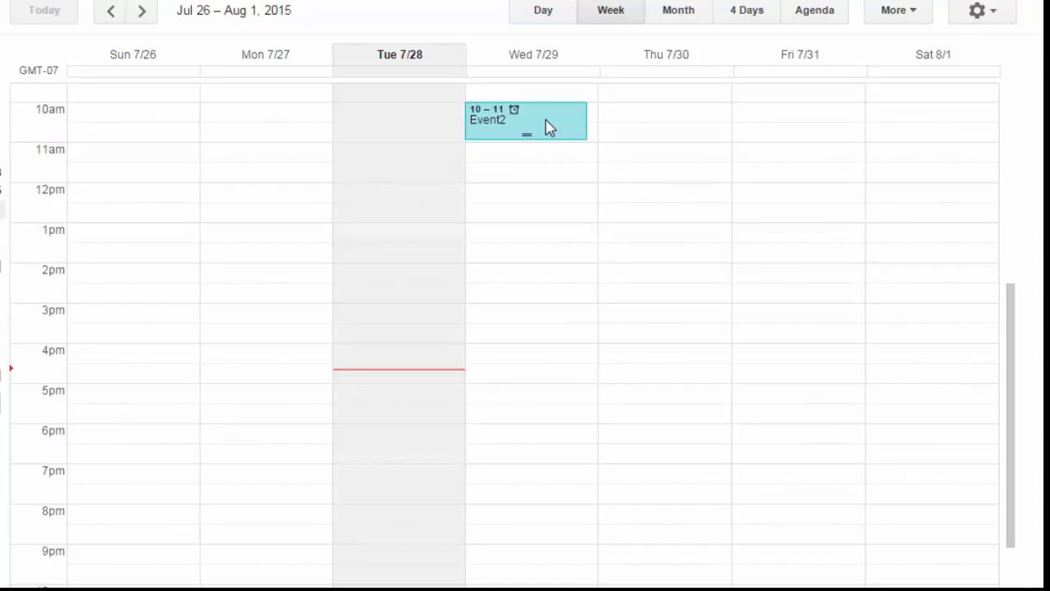
drag(548, 128, 525, 293)
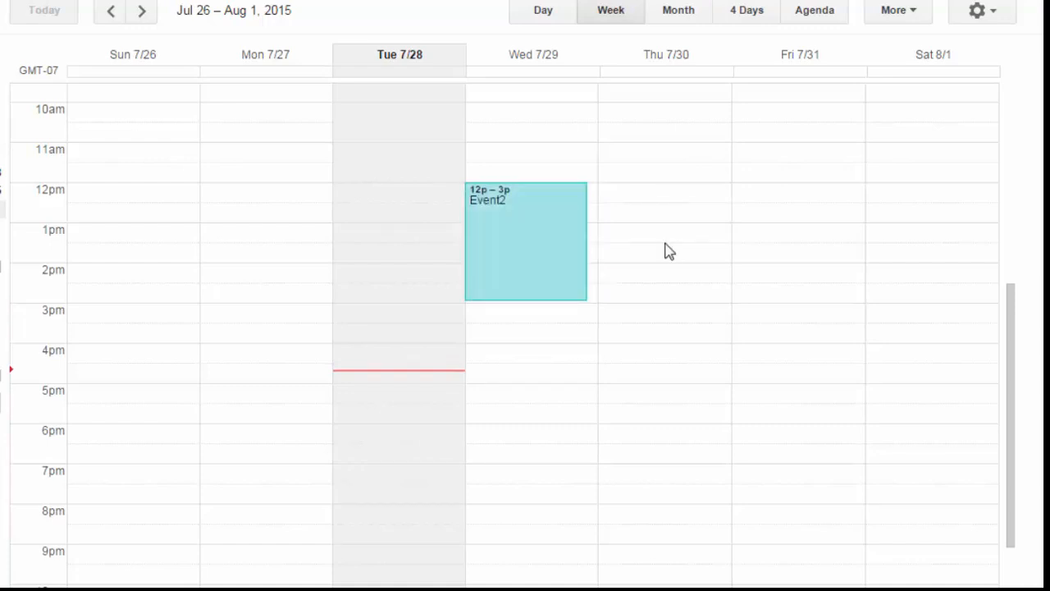
- Rename the Wednesday 7/29 event from 'Event2' to 'Event3' and save the title
click(539, 253)
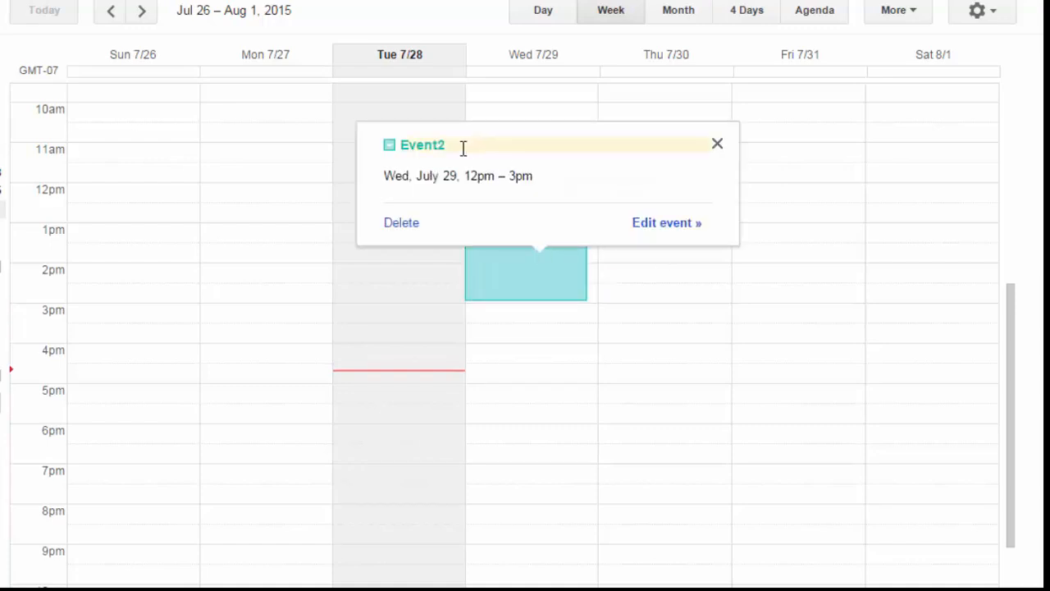
click(462, 146)
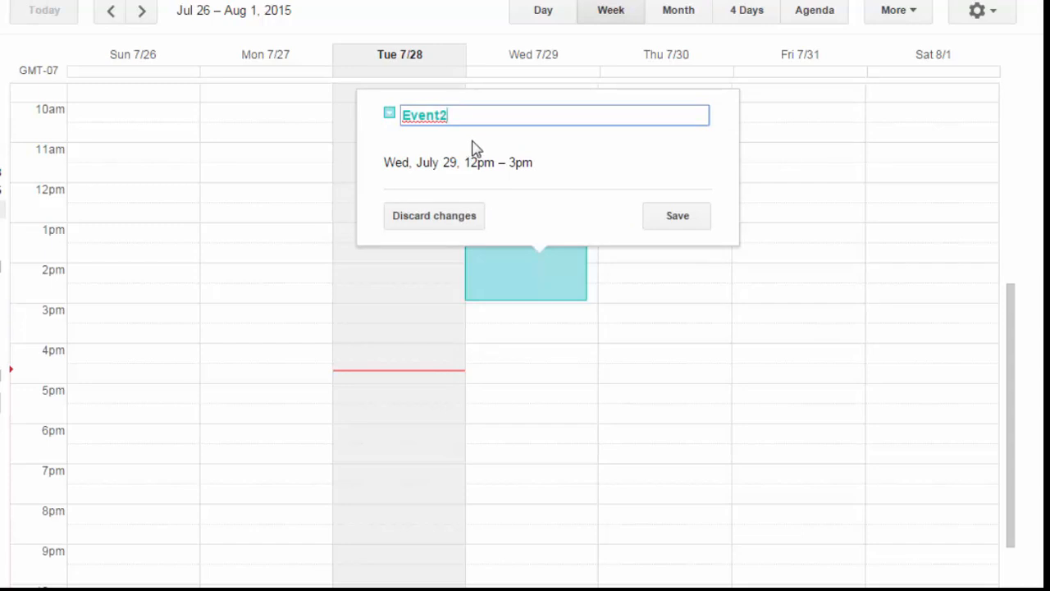
key(BackSpace)
text(3)
click(667, 222)
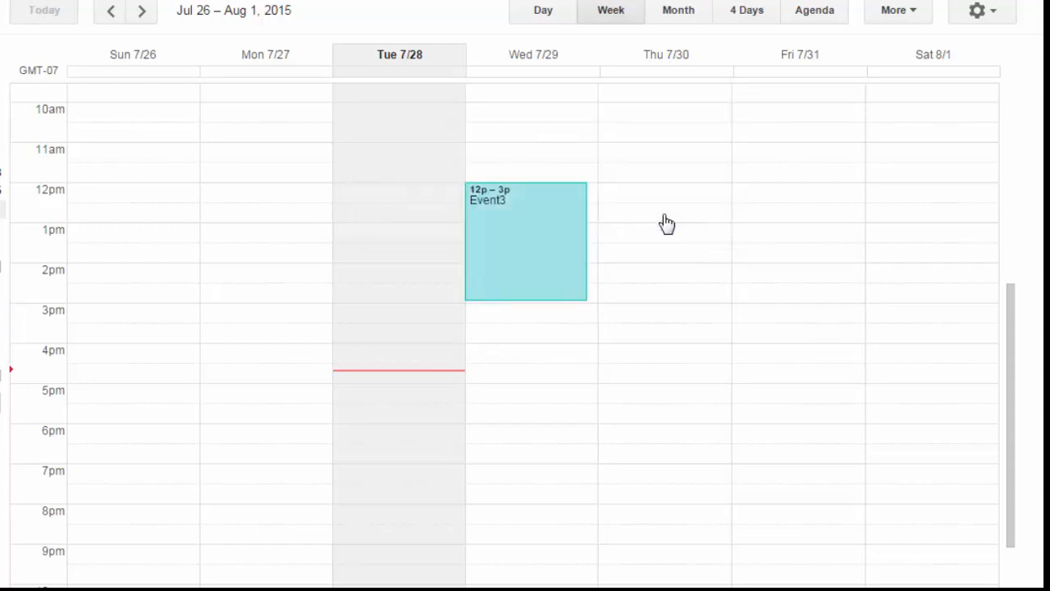
click(525, 239)
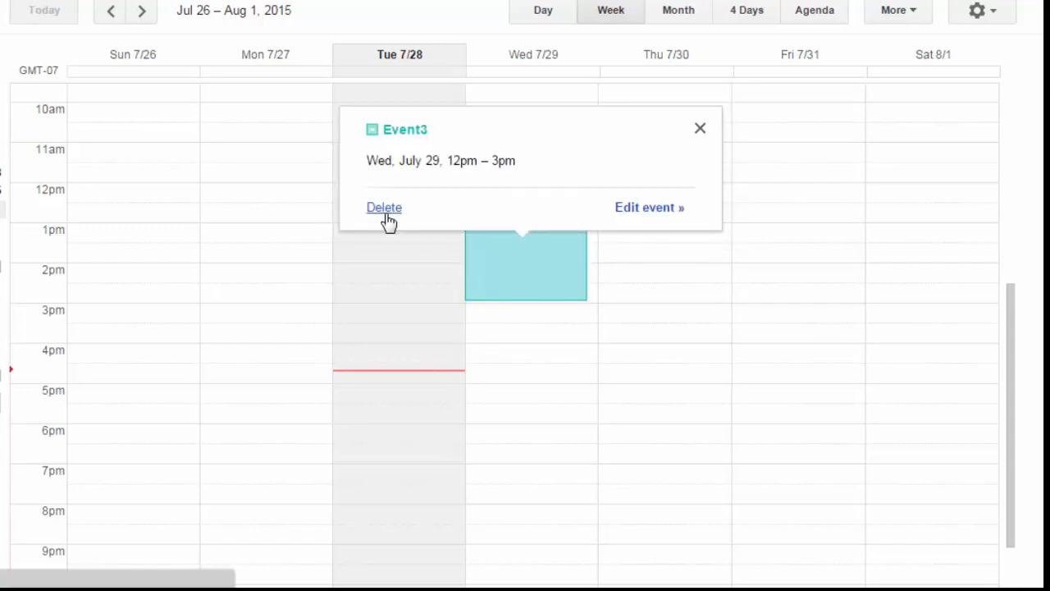
click(700, 129)
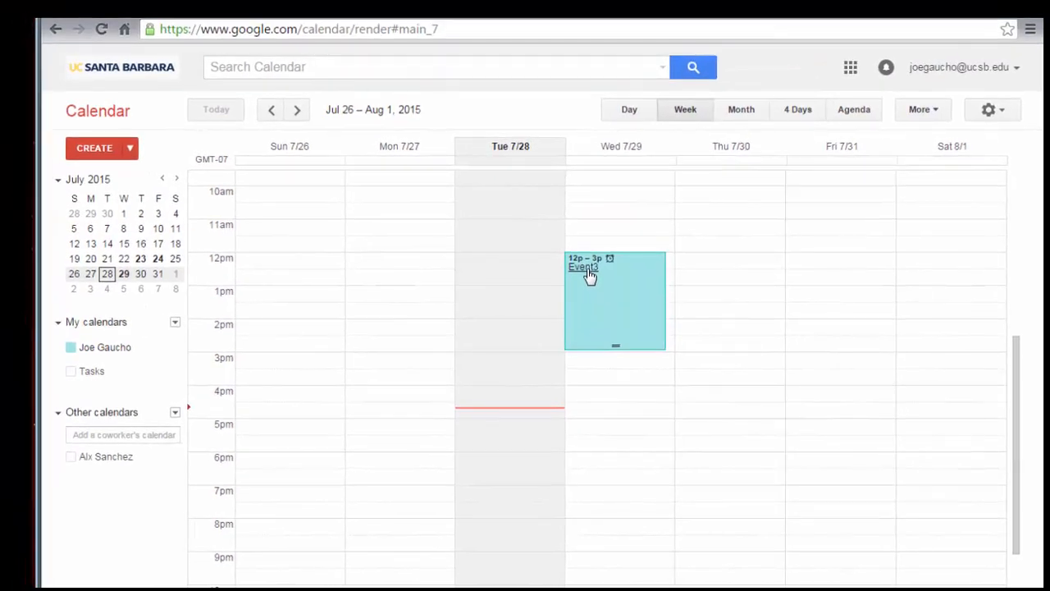
- Open Event3's full edit page, keeping the pop-up notification type
double_click(517, 226)
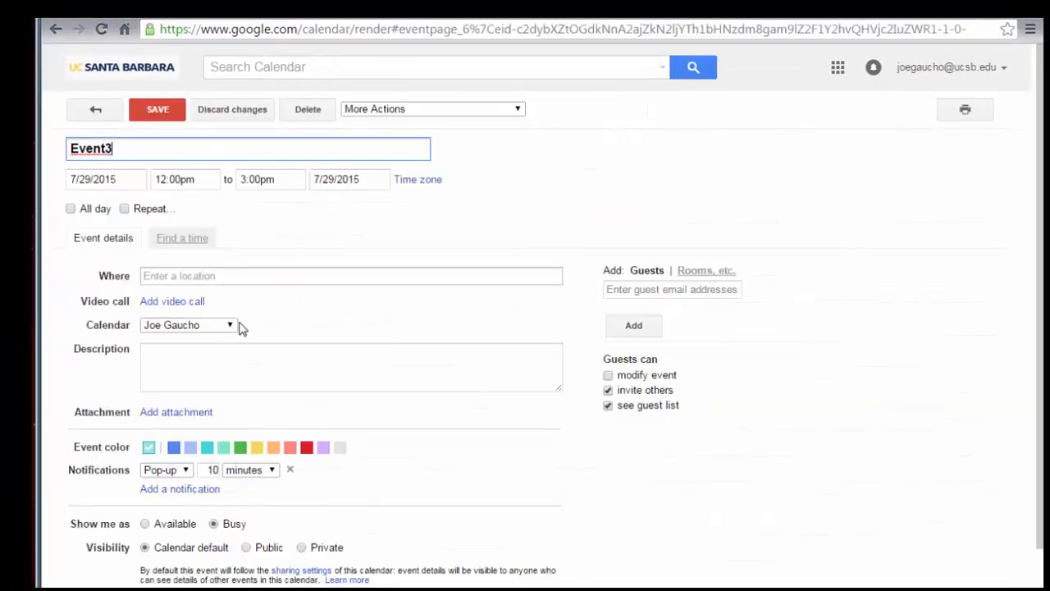
click(219, 374)
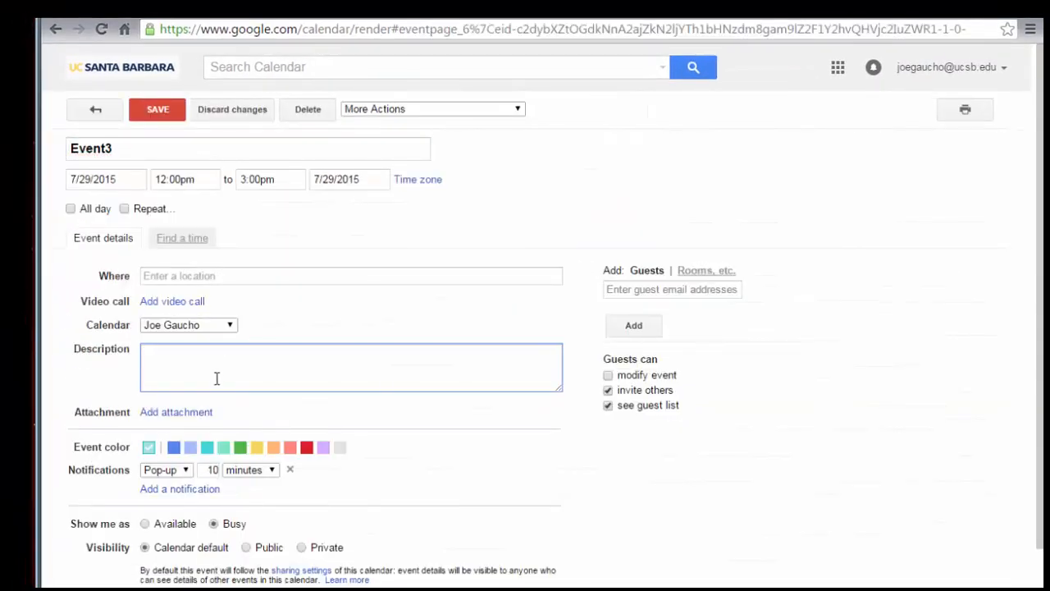
click(186, 472)
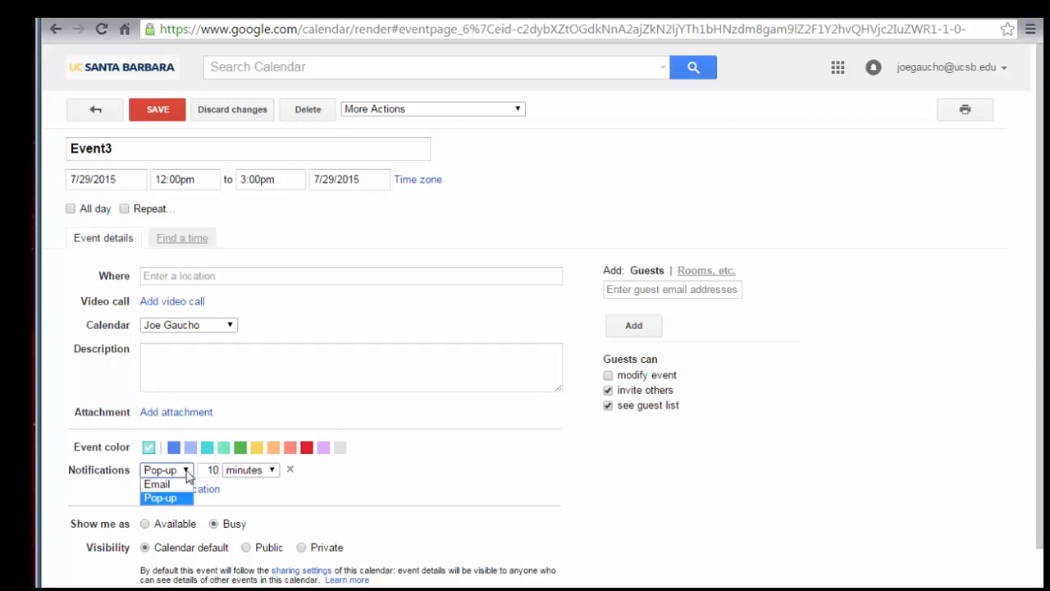
click(187, 471)
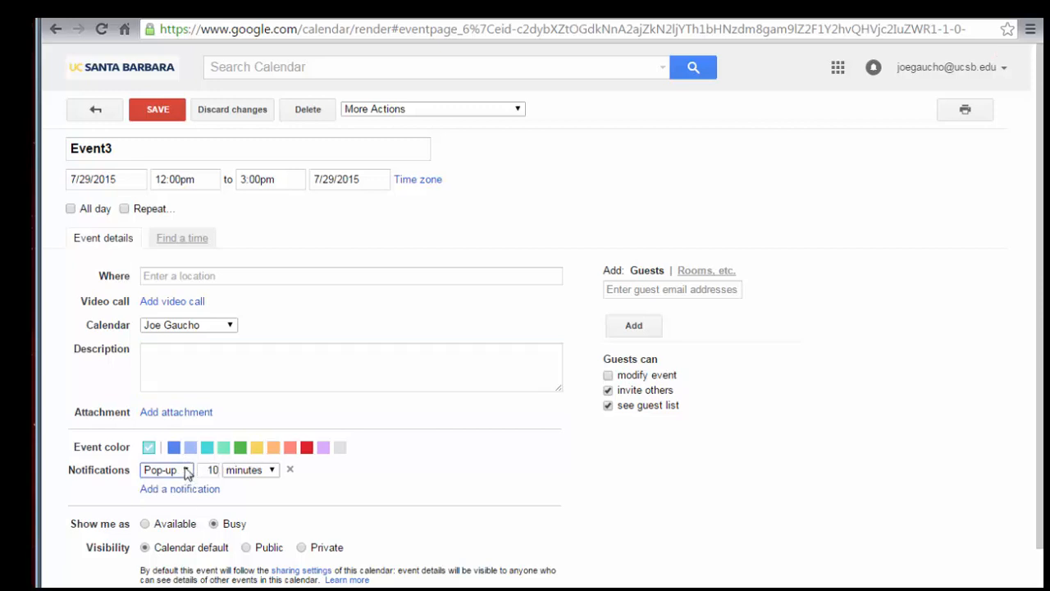
- Make Event3 repeat weekly until 9/2/2015, keep it 12:00–3:00pm, and save
click(124, 209)
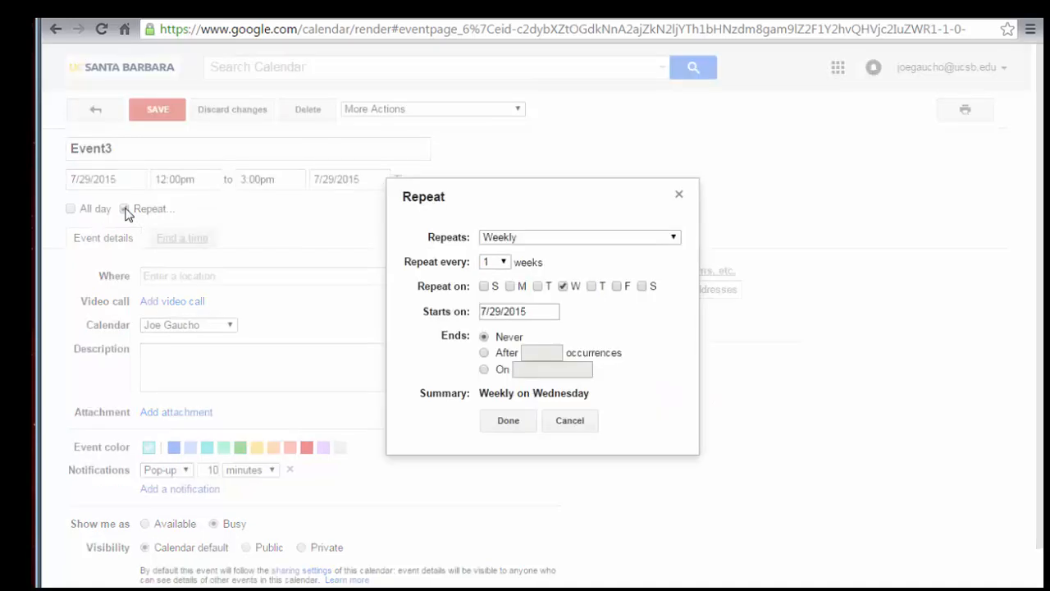
click(541, 238)
click(541, 239)
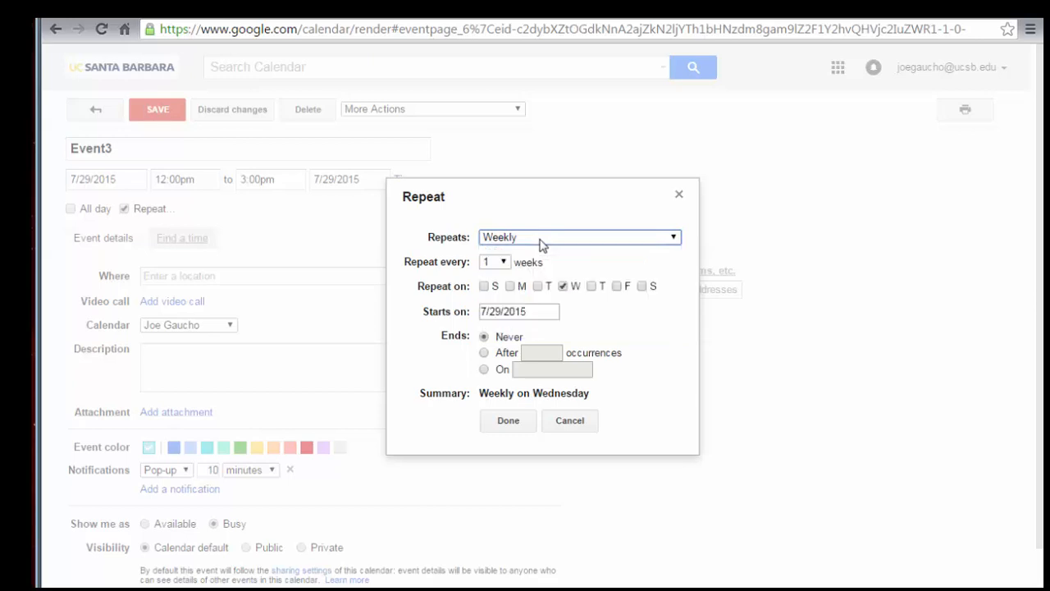
click(484, 370)
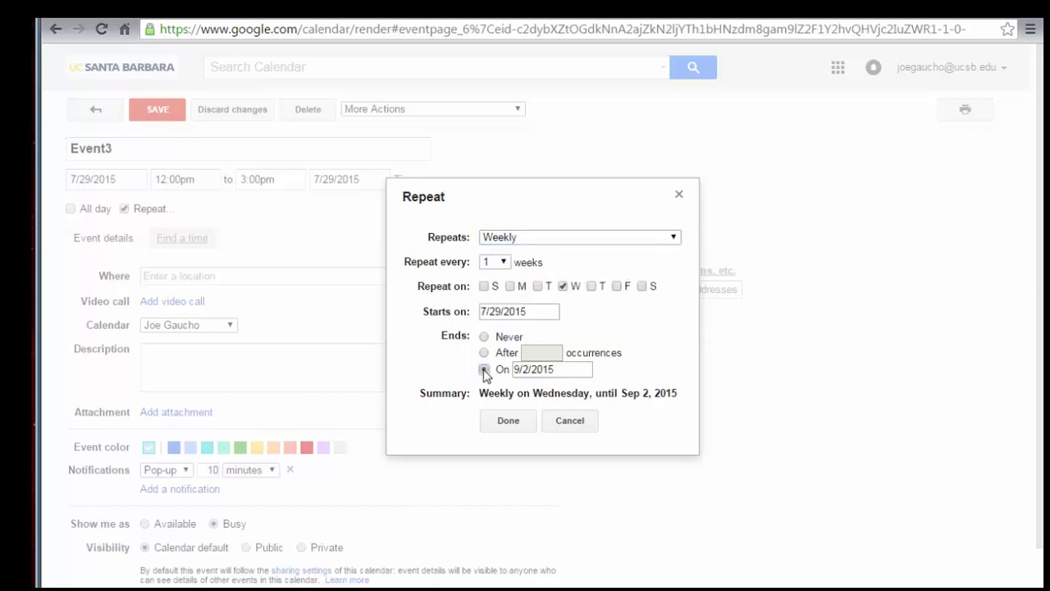
click(506, 424)
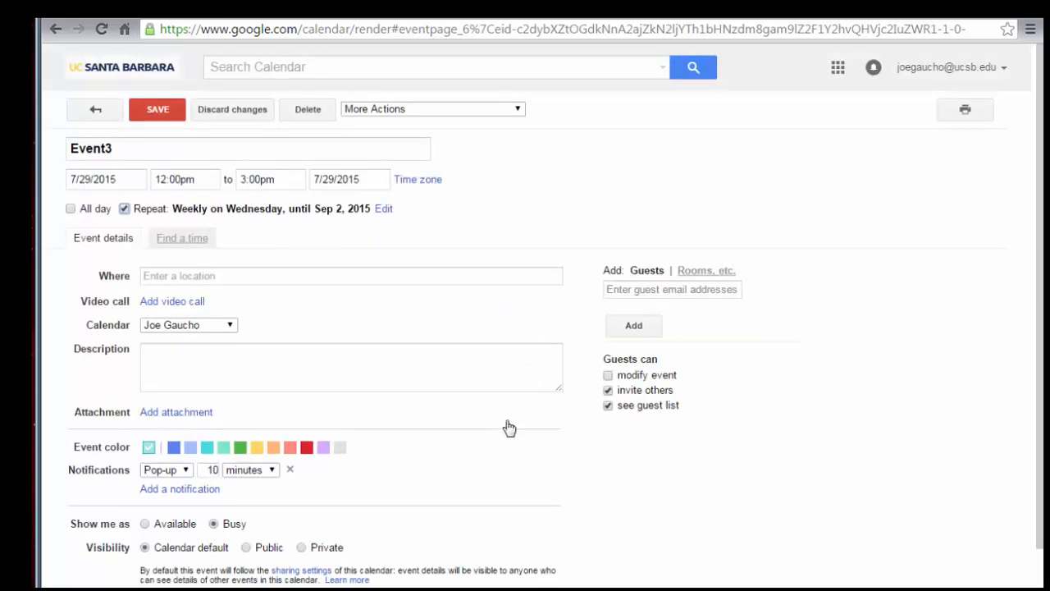
click(72, 210)
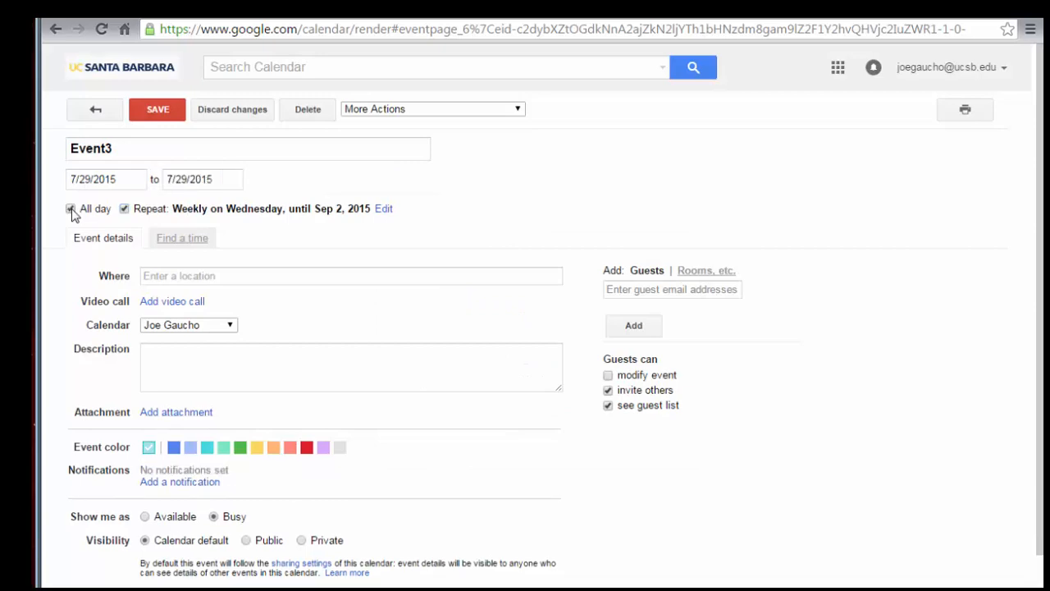
click(71, 210)
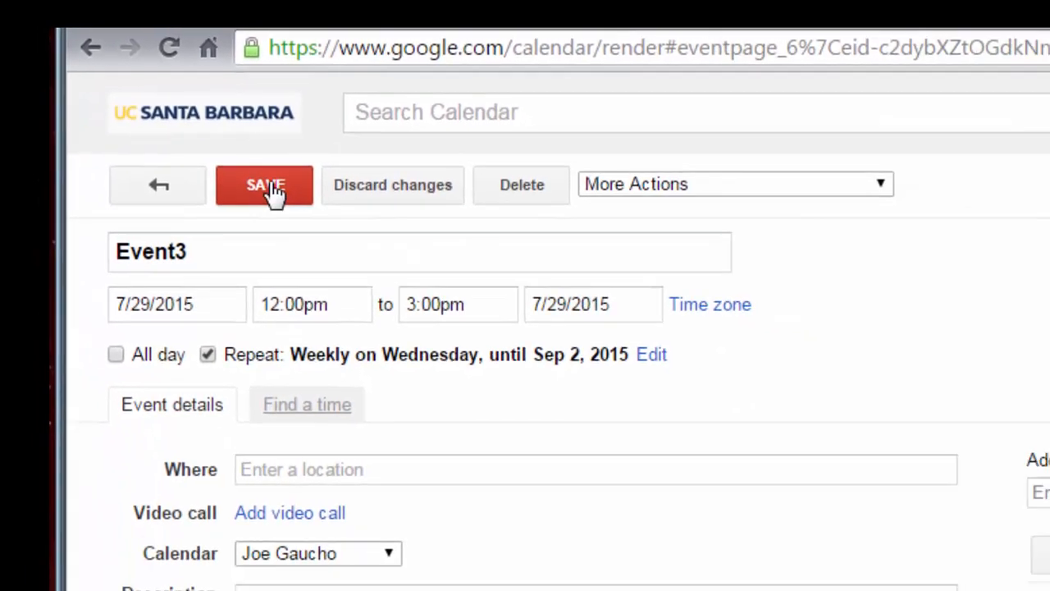
click(271, 187)
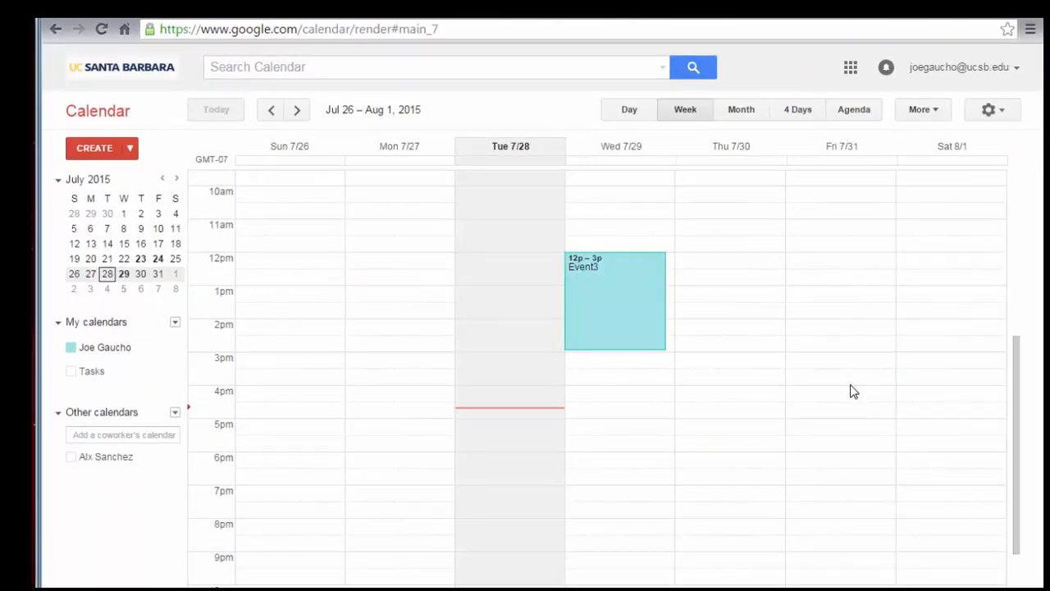
- Delete only the Jul 29 occurrence of Event3, choosing 'Only this instance'
click(609, 298)
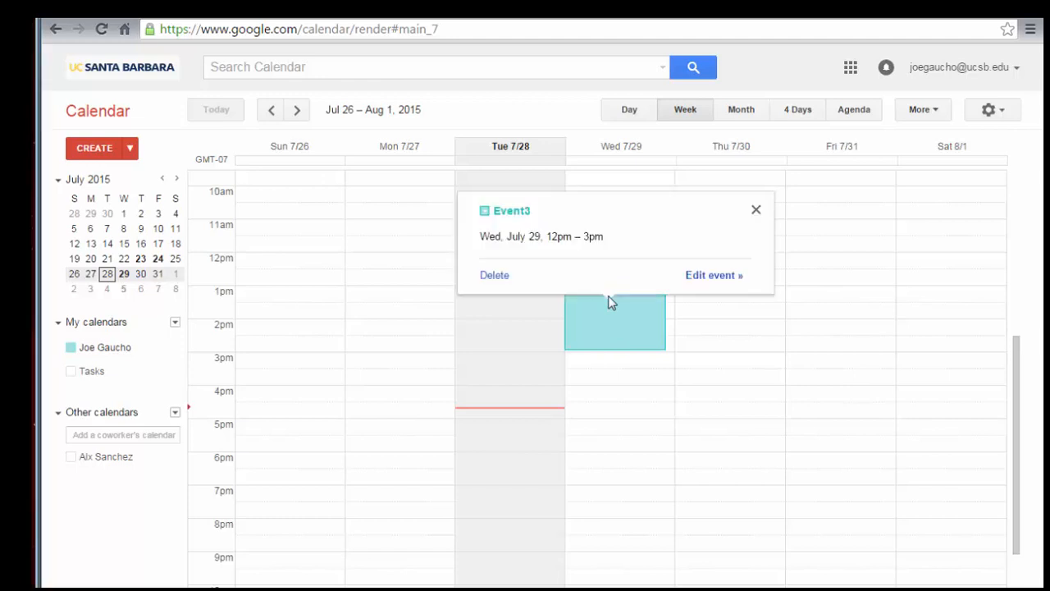
click(495, 276)
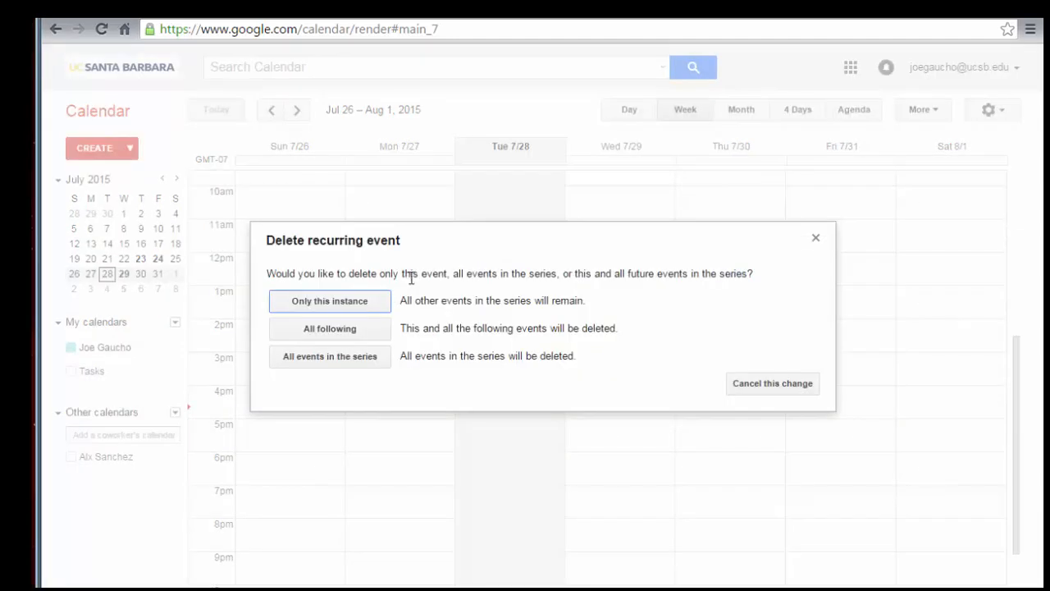
click(363, 303)
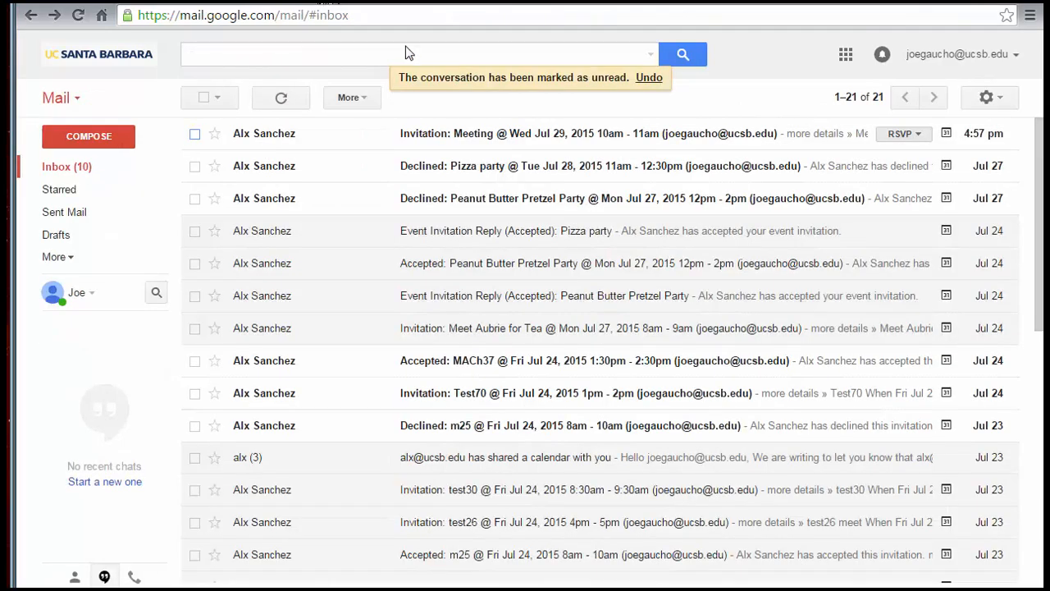
- Open the 'Invitation: Meeting @ Wed Jul 29' e-mail in the Gmail inbox
click(493, 136)
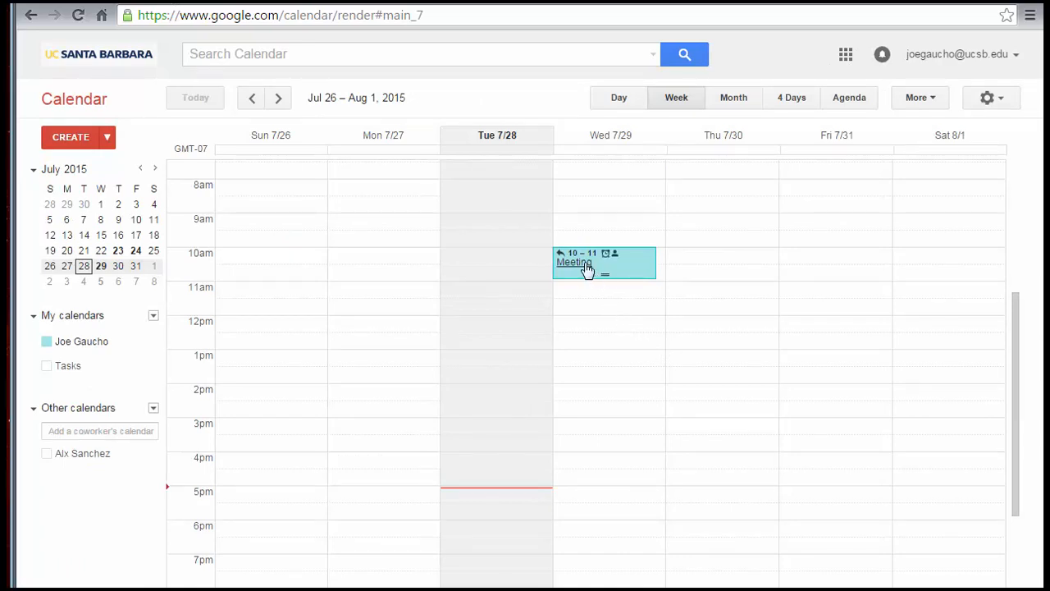
- Answer Yes to the Wednesday July 29 Meeting, save it, and reopen it to confirm
click(584, 267)
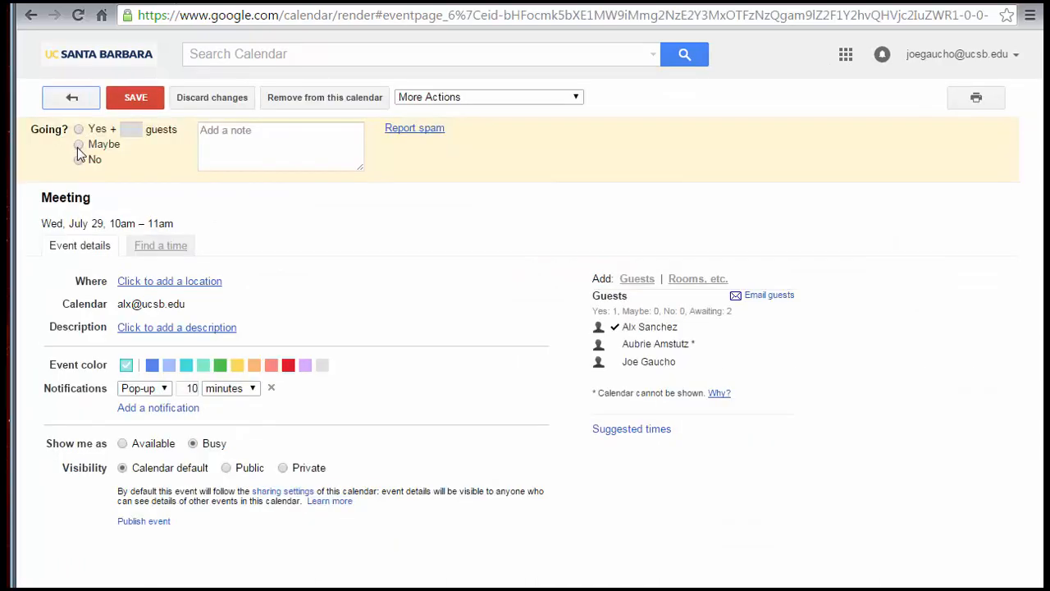
click(79, 129)
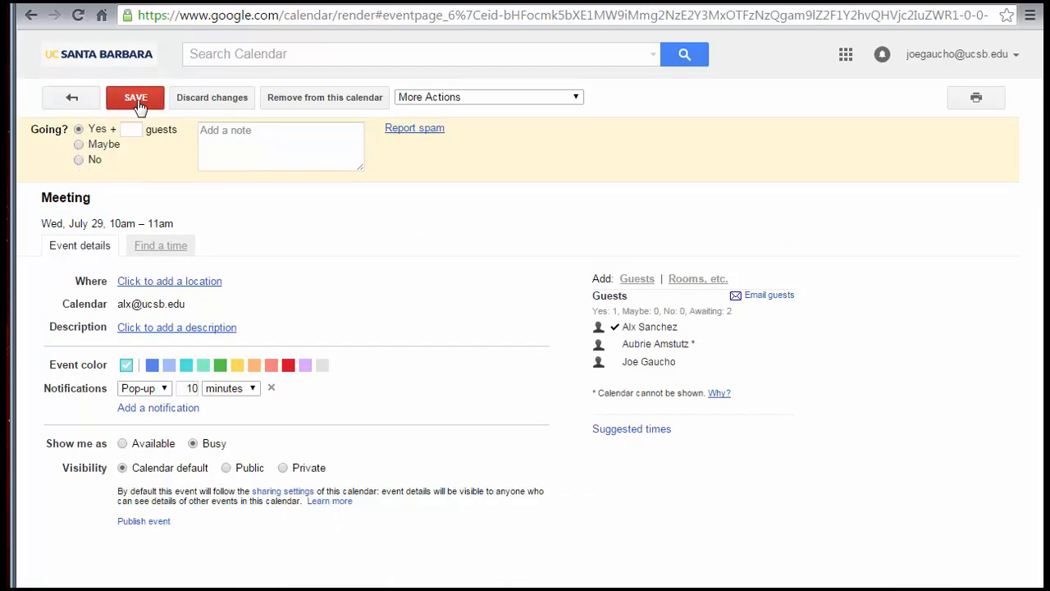
click(136, 99)
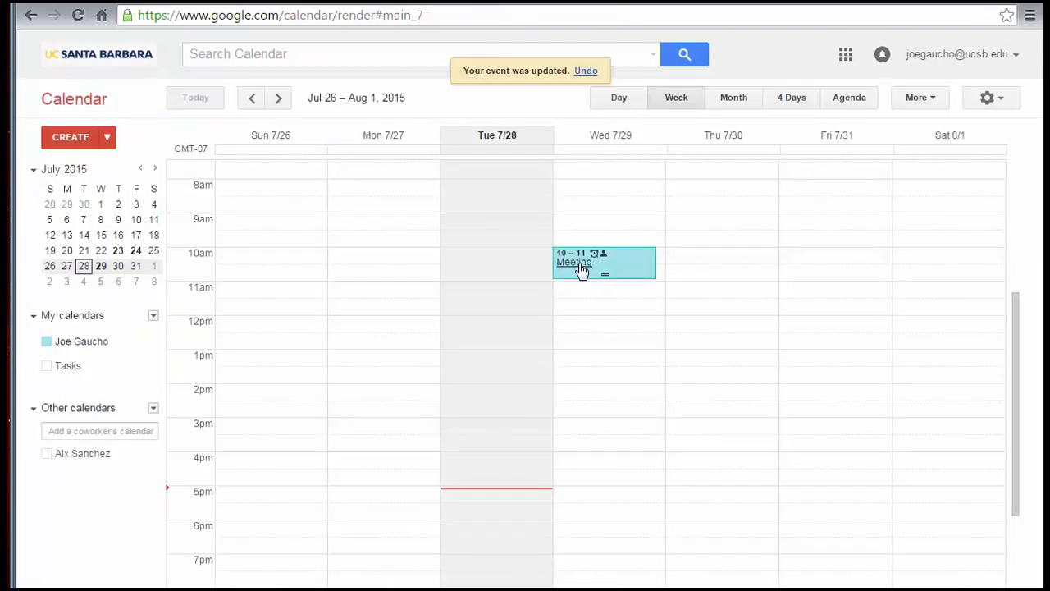
click(582, 271)
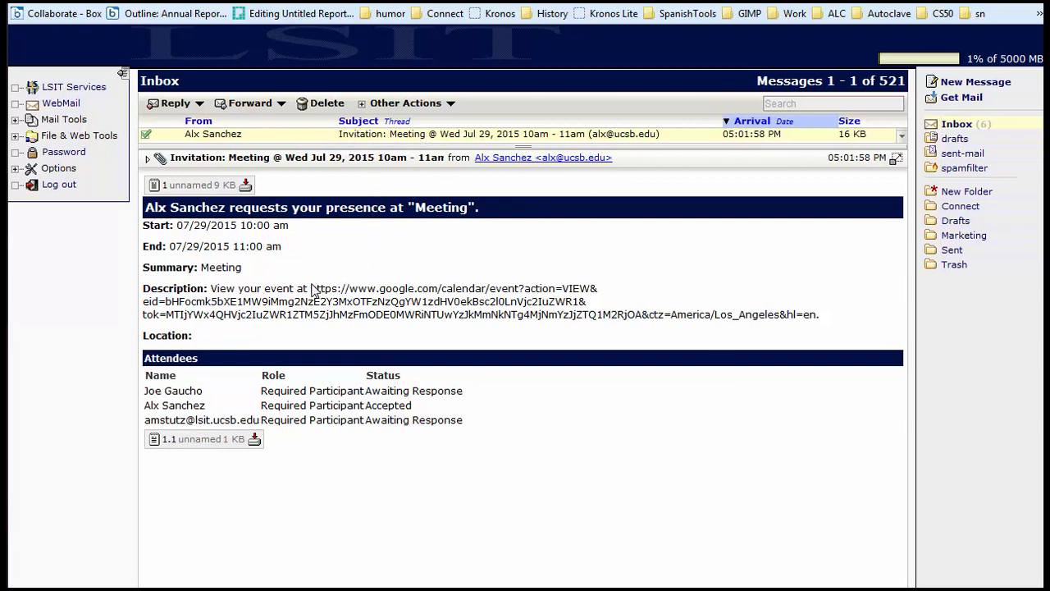
- Reply Yes to the emailed Meeting invitation with the note '1' and submit the response
drag(310, 291, 830, 320)
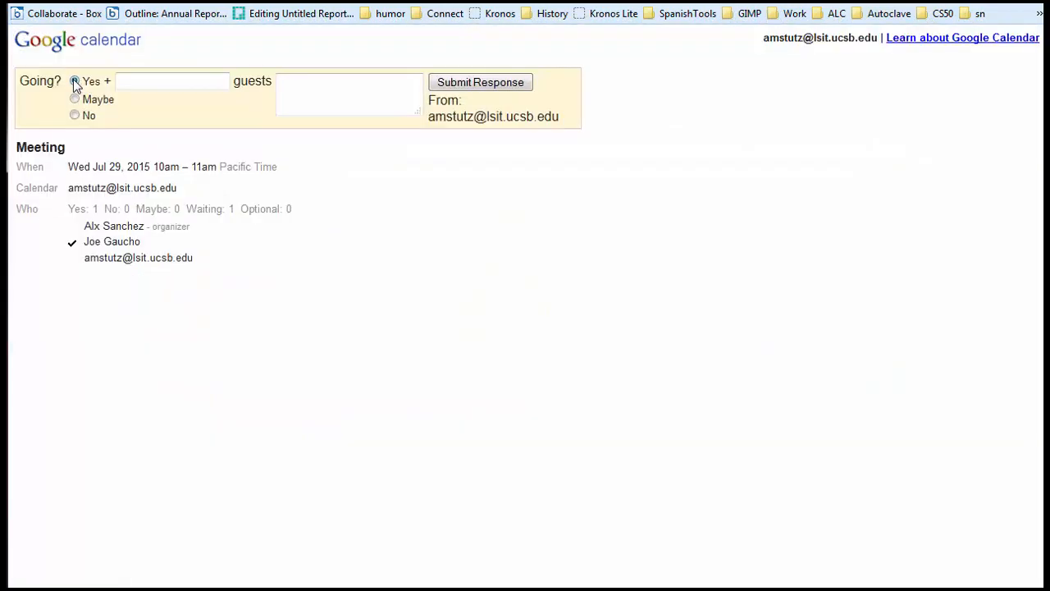
click(309, 93)
text(1)
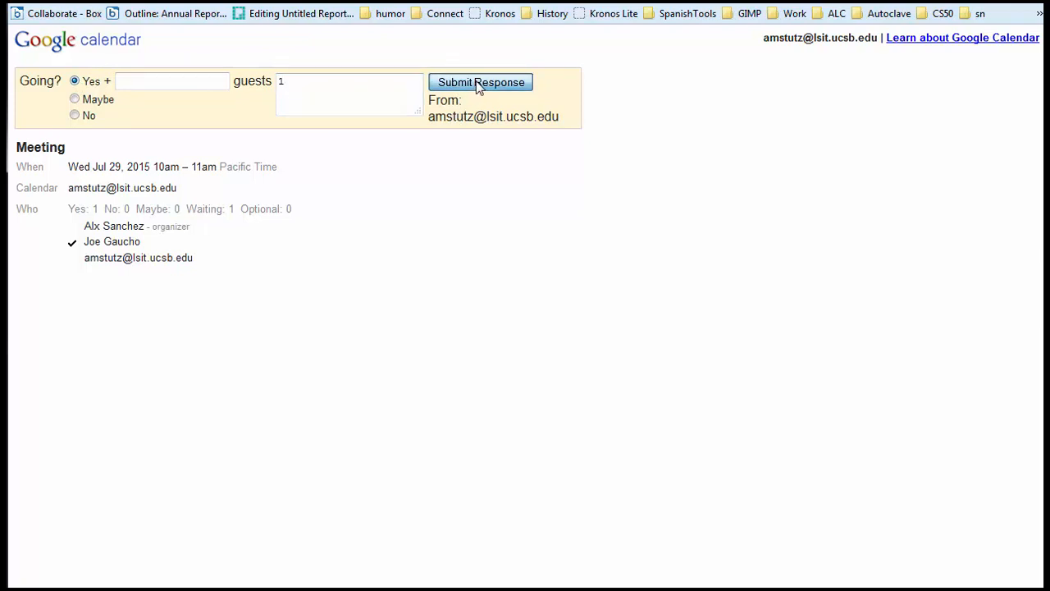
click(480, 83)
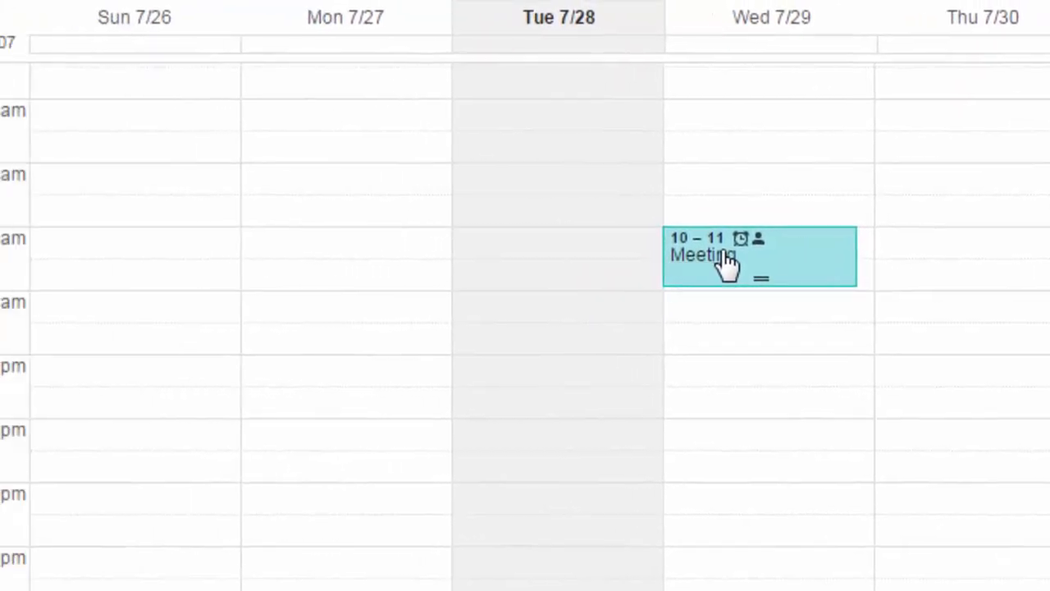
- Open the Meeting's details and highlight its calendar email address
click(433, 253)
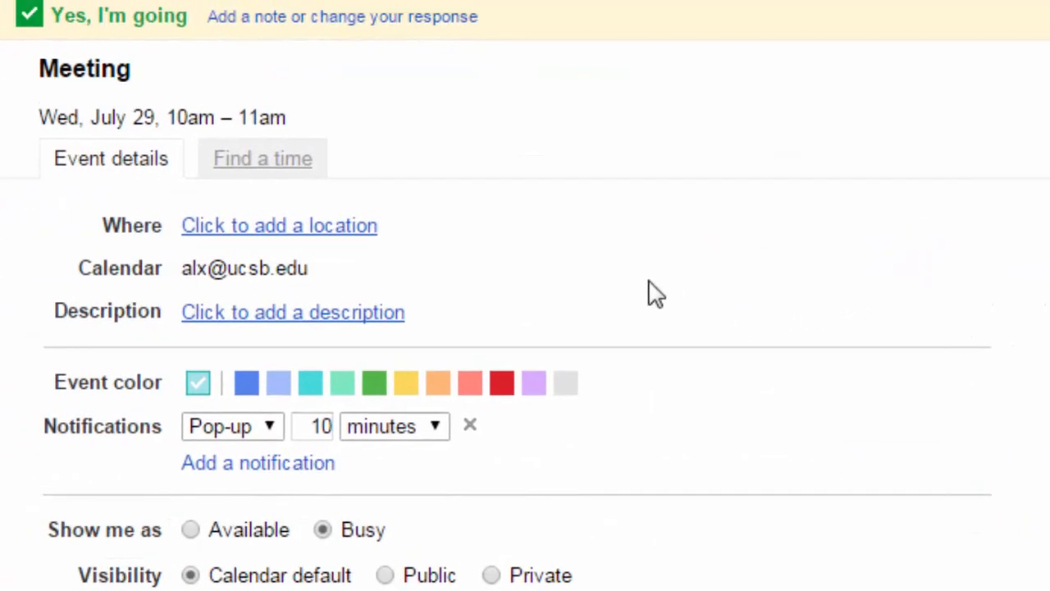
drag(308, 269, 187, 271)
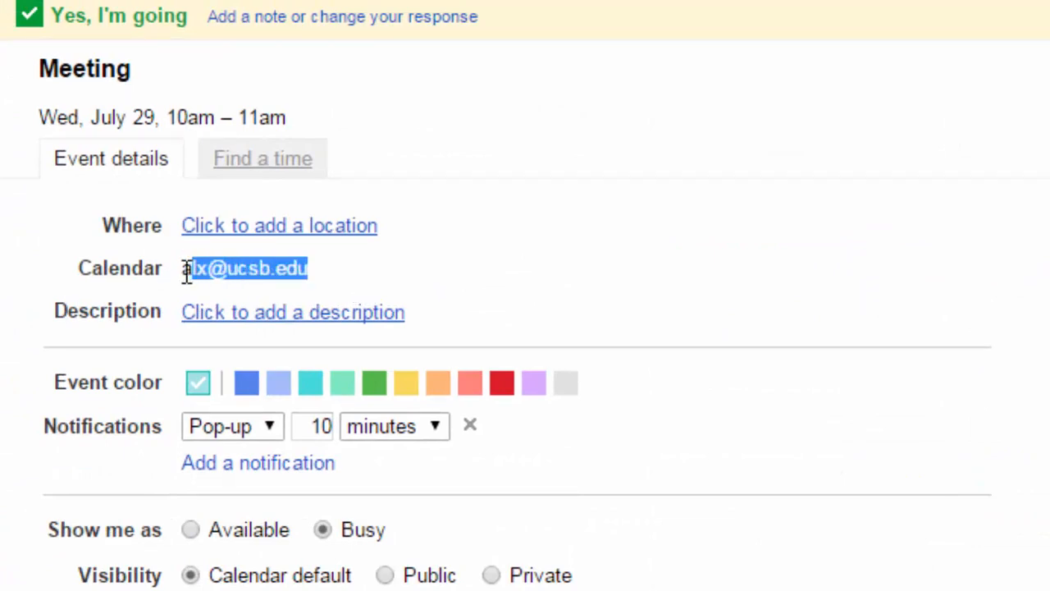
drag(187, 272, 182, 271)
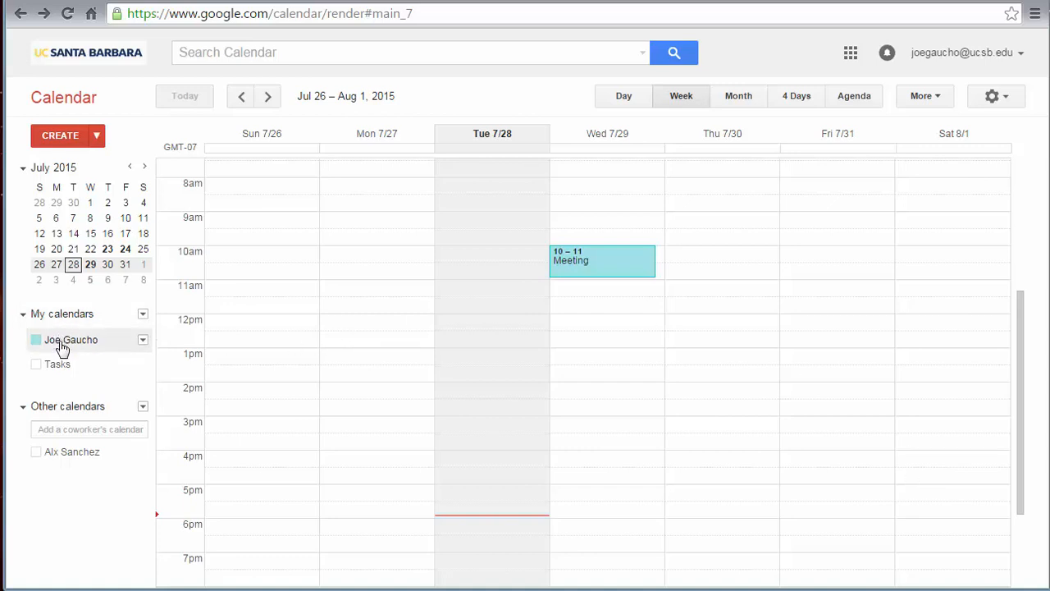
- Share your calendar with the colleague at 'Make changes AND manage sharing' and save the setting
click(143, 341)
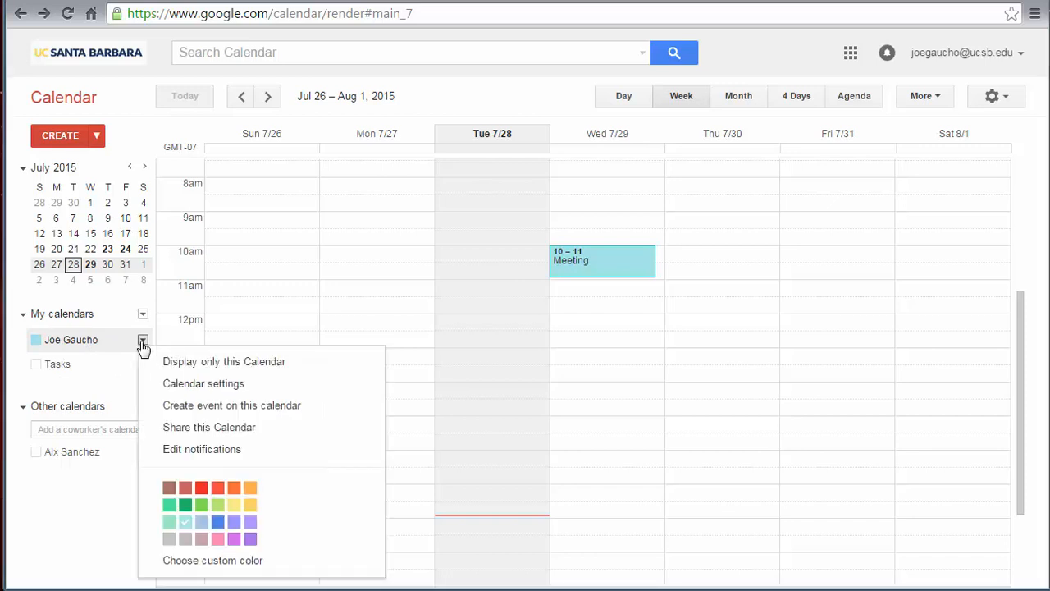
click(237, 438)
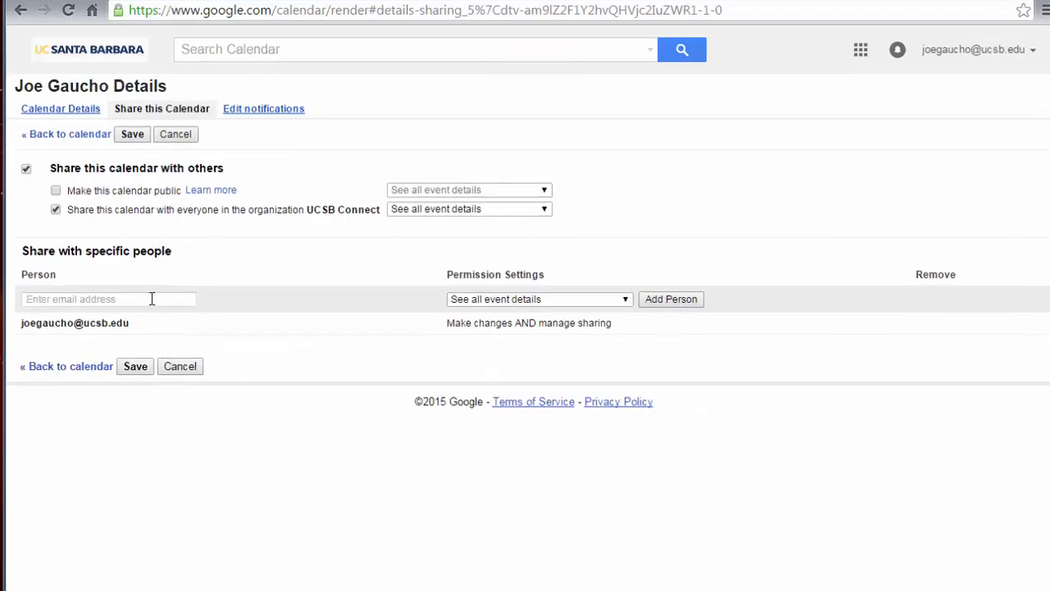
click(153, 299)
text(alx)
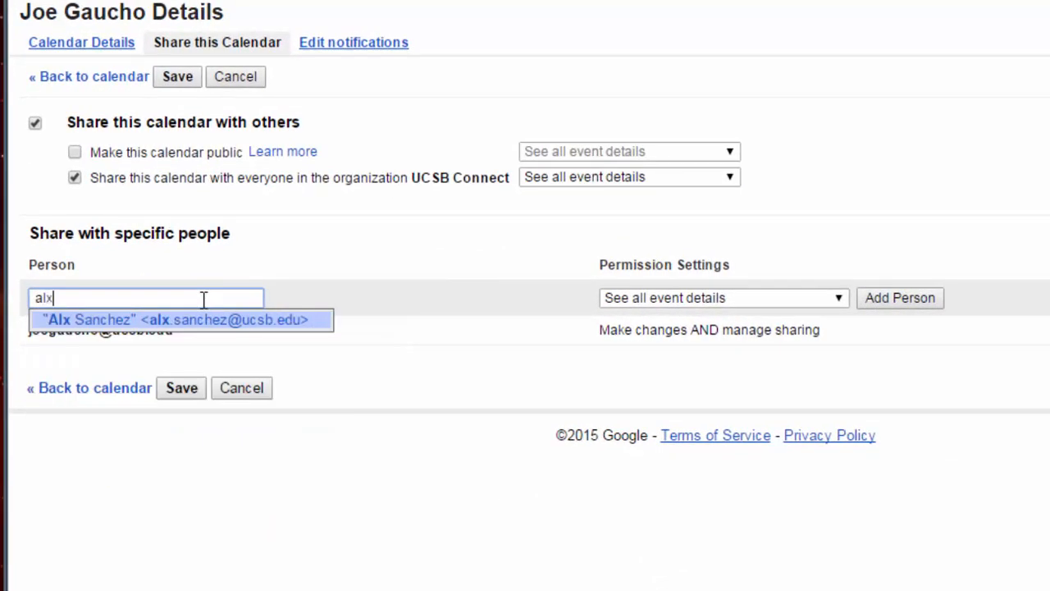
click(197, 322)
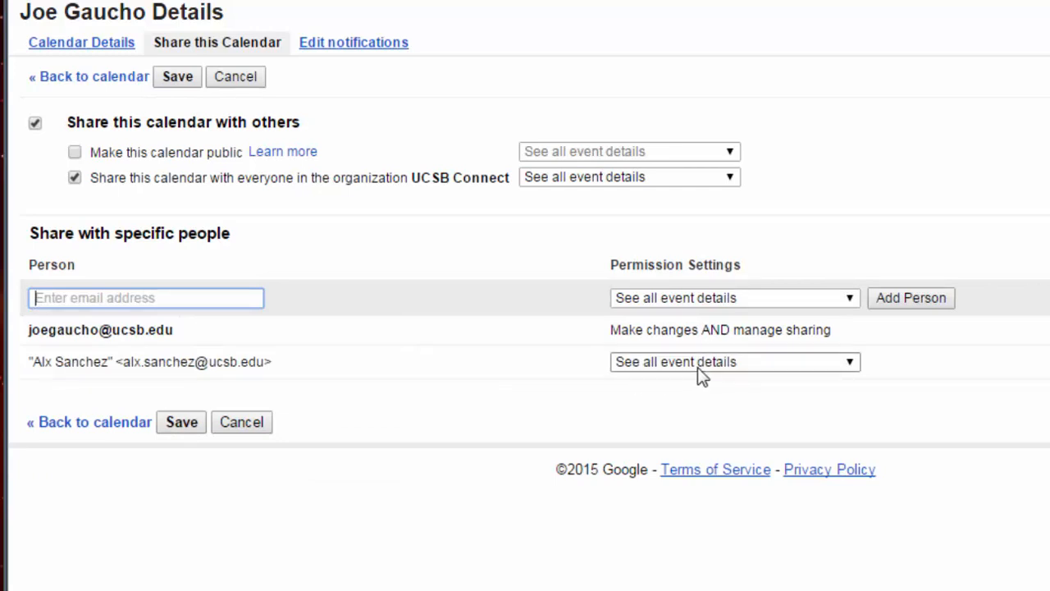
click(730, 371)
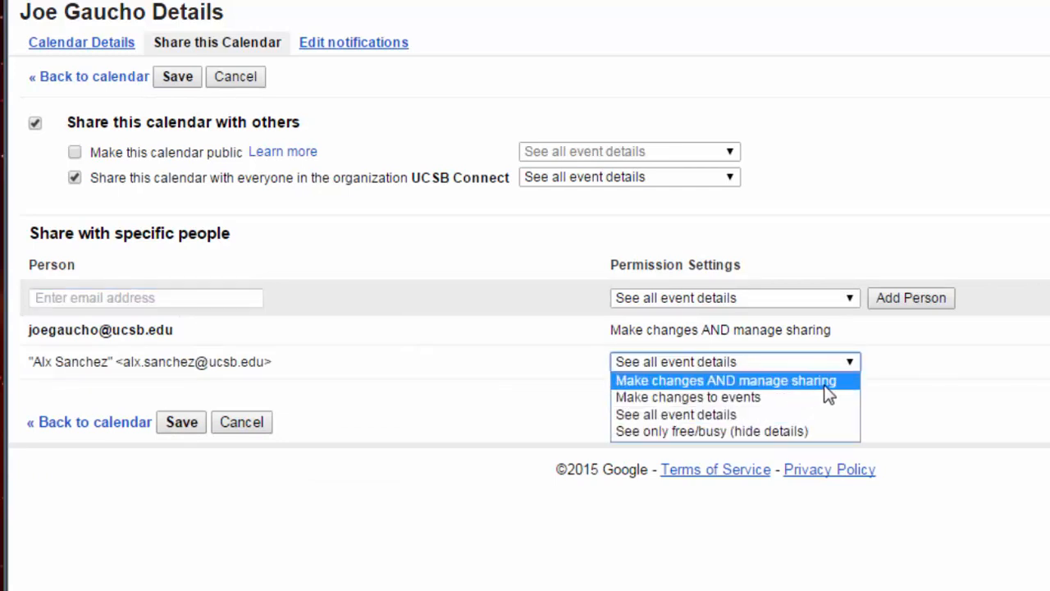
click(825, 385)
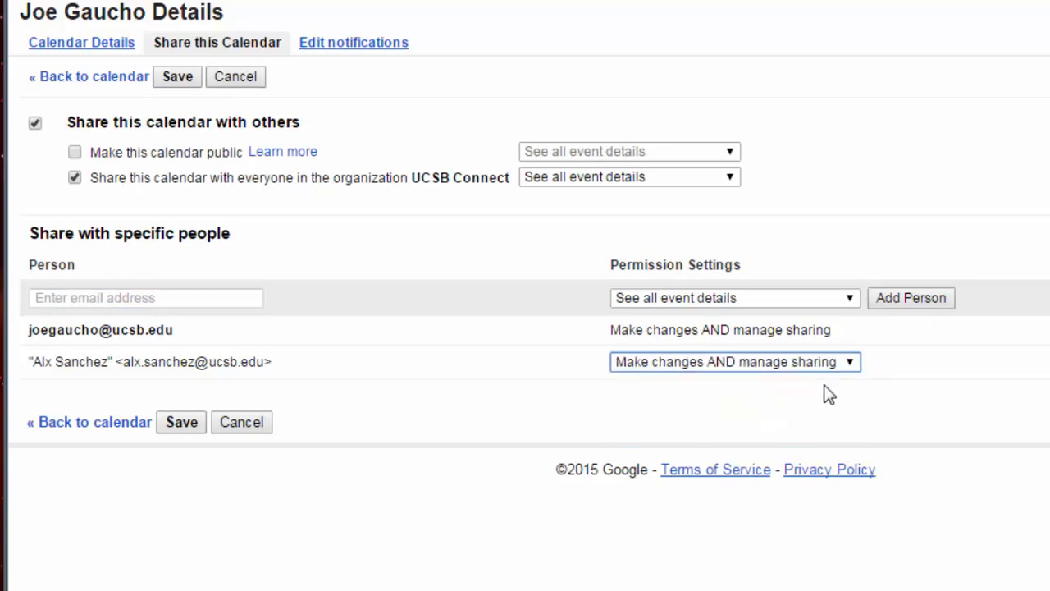
click(181, 422)
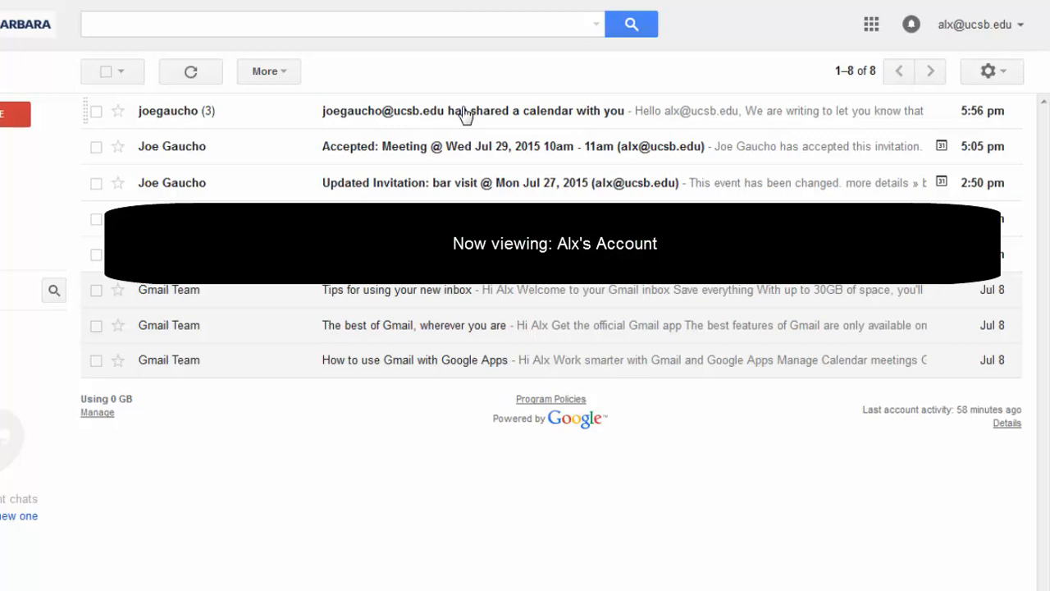
- Open the 'has shared a calendar with you' email and scroll through it
click(465, 115)
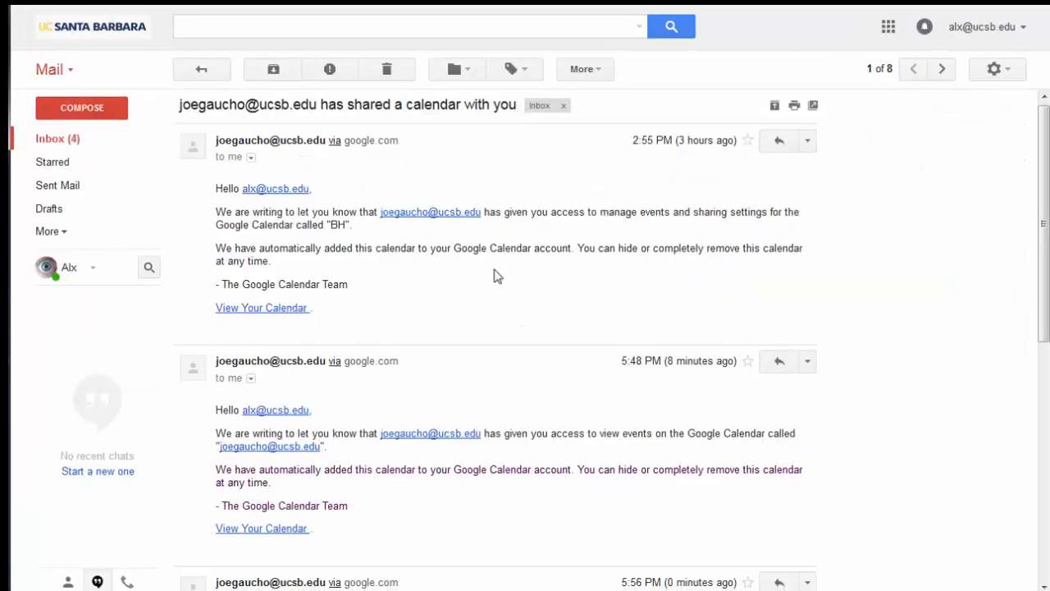
scroll(496, 274, down, 3)
scroll(496, 275, down, 2)
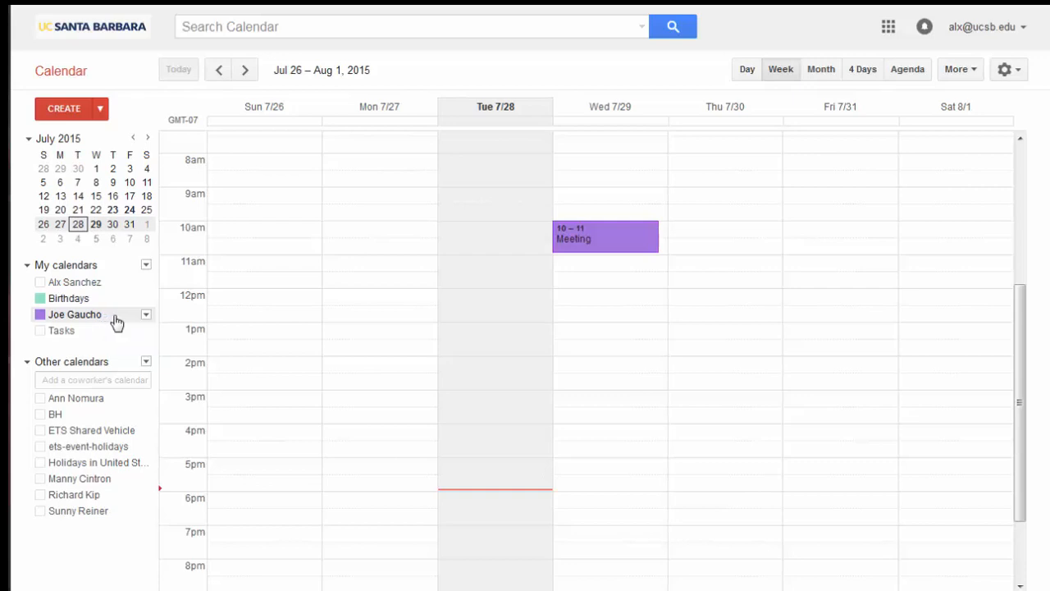
- Create event4 on the shared calendar for Tuesday 7/28, 6pm to 7pm, and save it
click(146, 316)
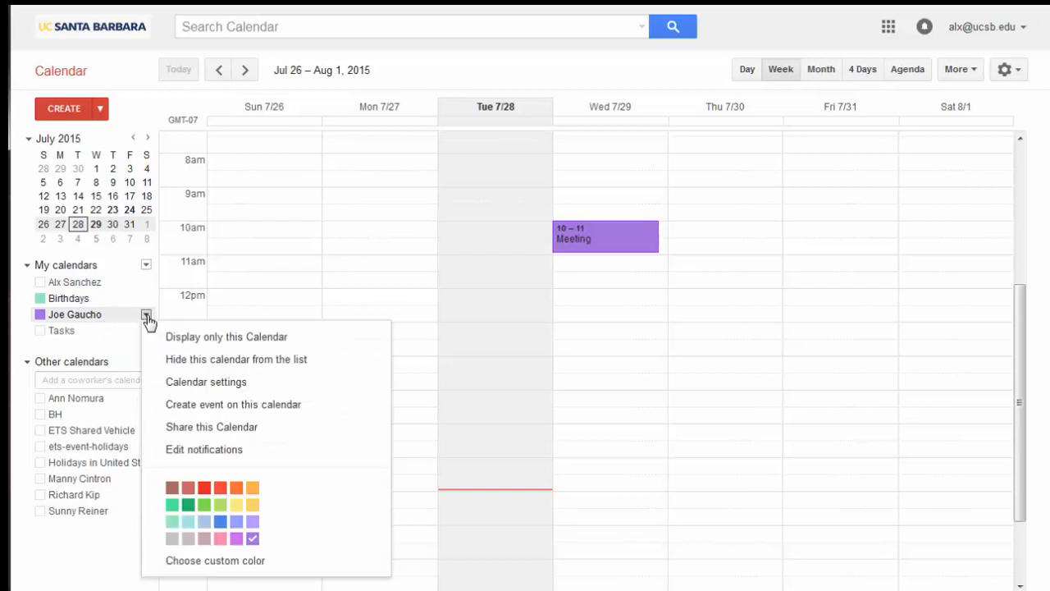
click(193, 405)
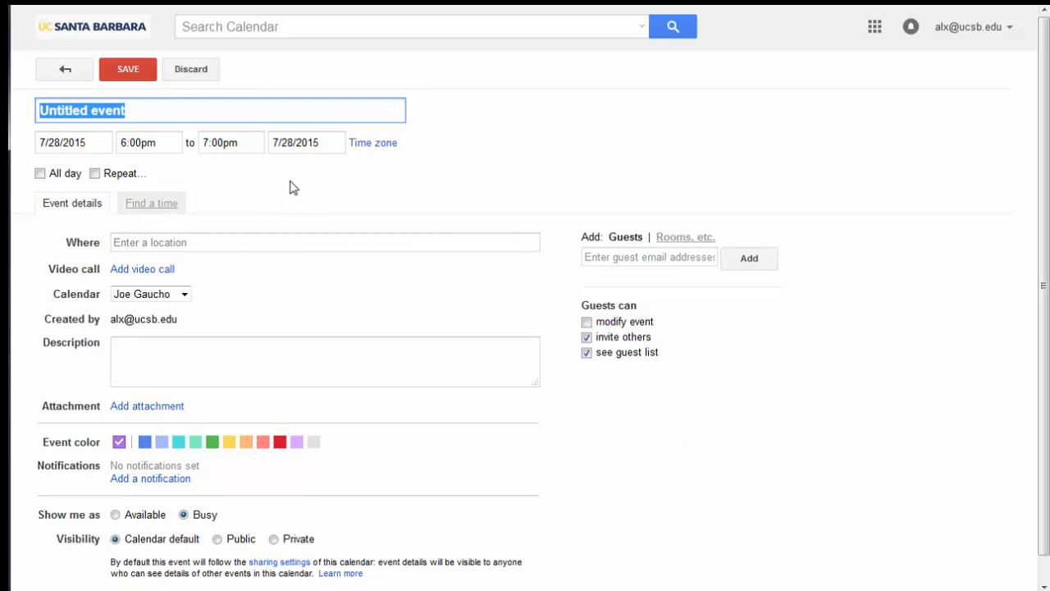
text(event4)
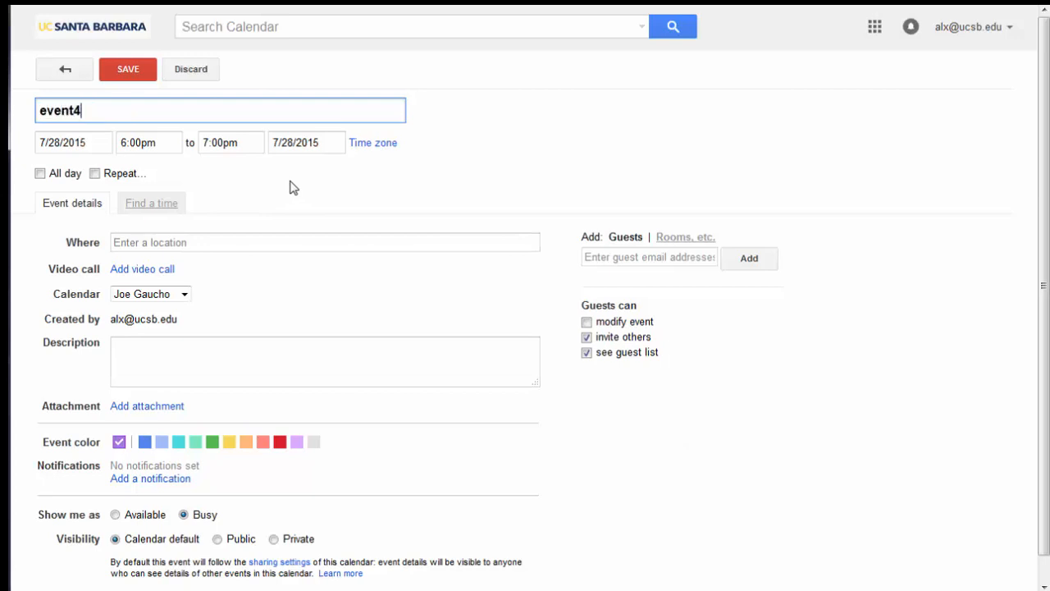
click(198, 242)
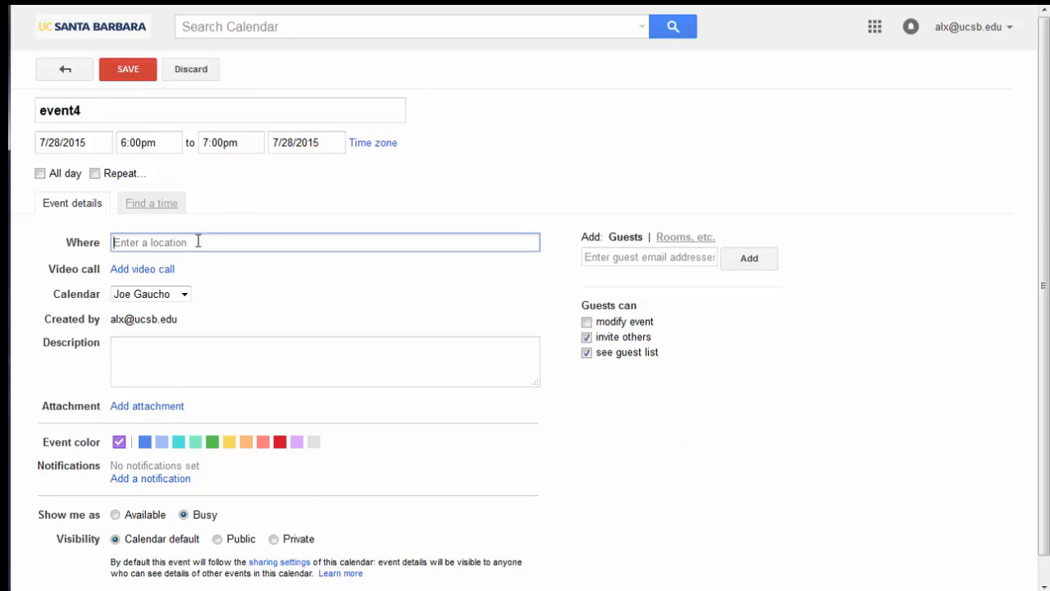
scroll(198, 241, down, 1)
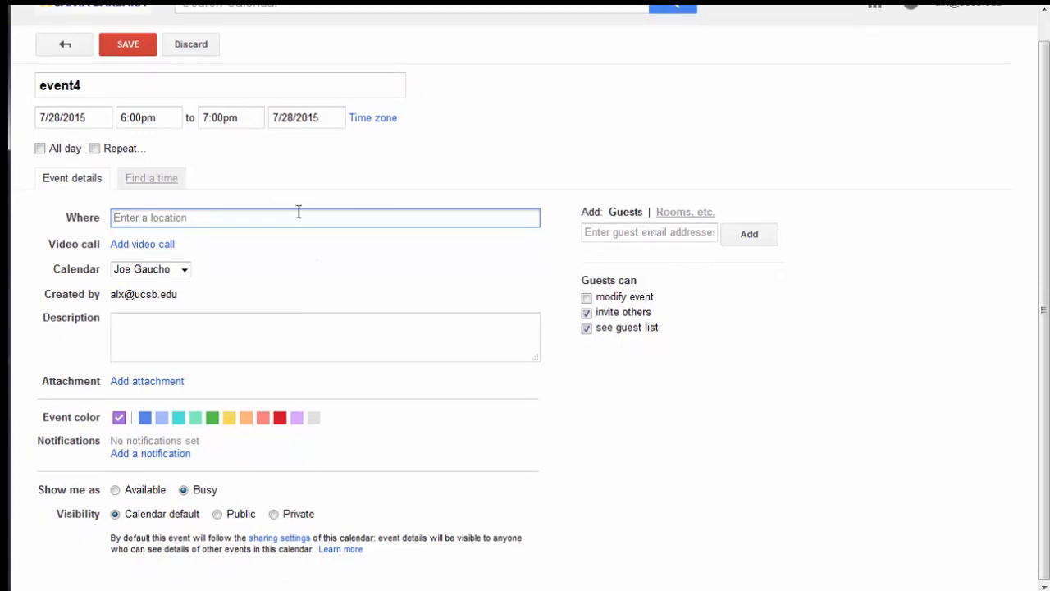
click(128, 44)
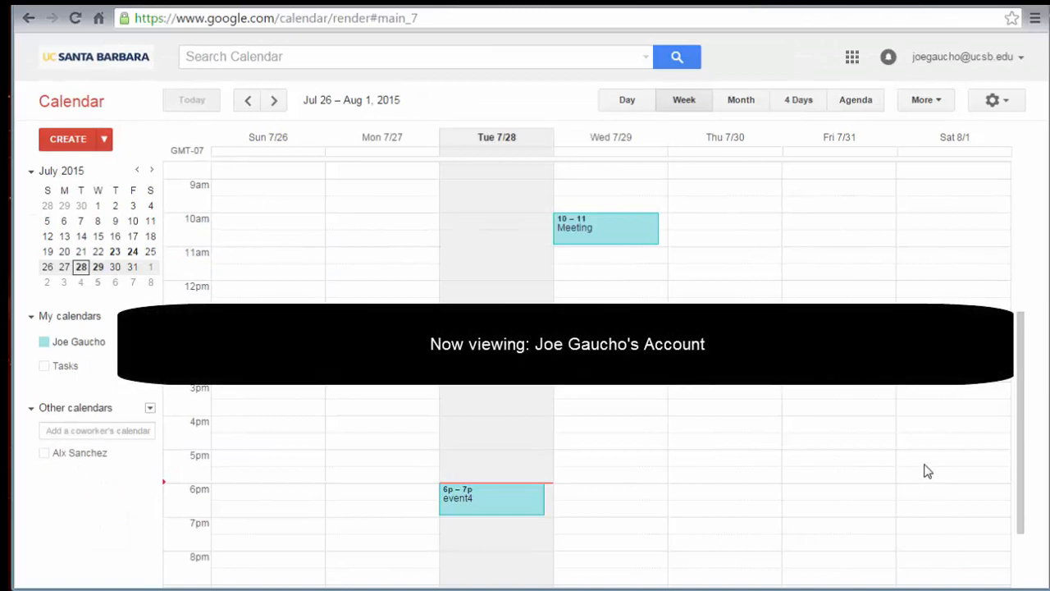
- Open event4's details and highlight its Created by address
click(459, 502)
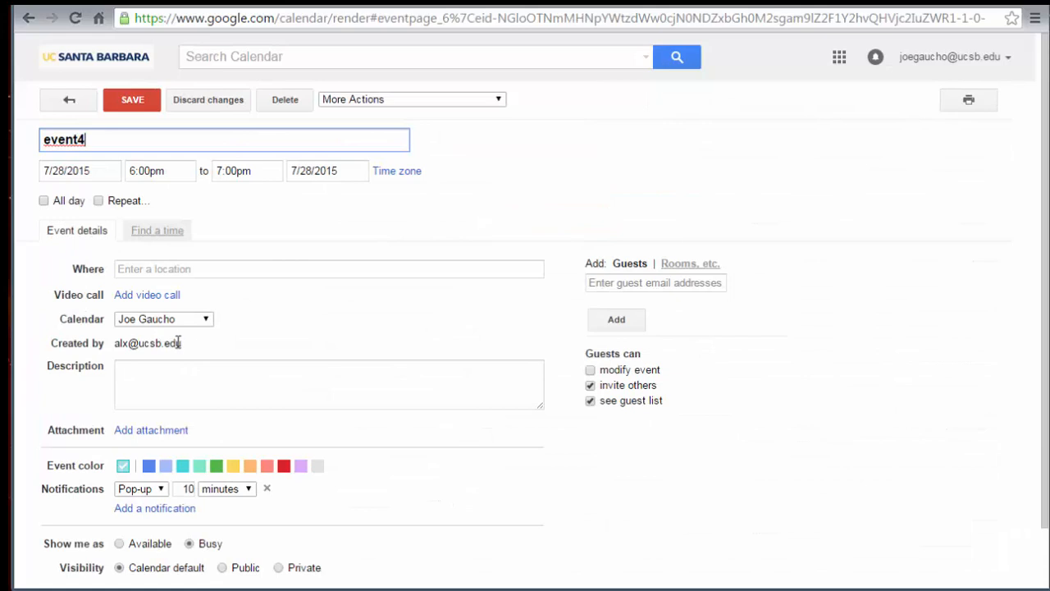
drag(181, 344, 114, 344)
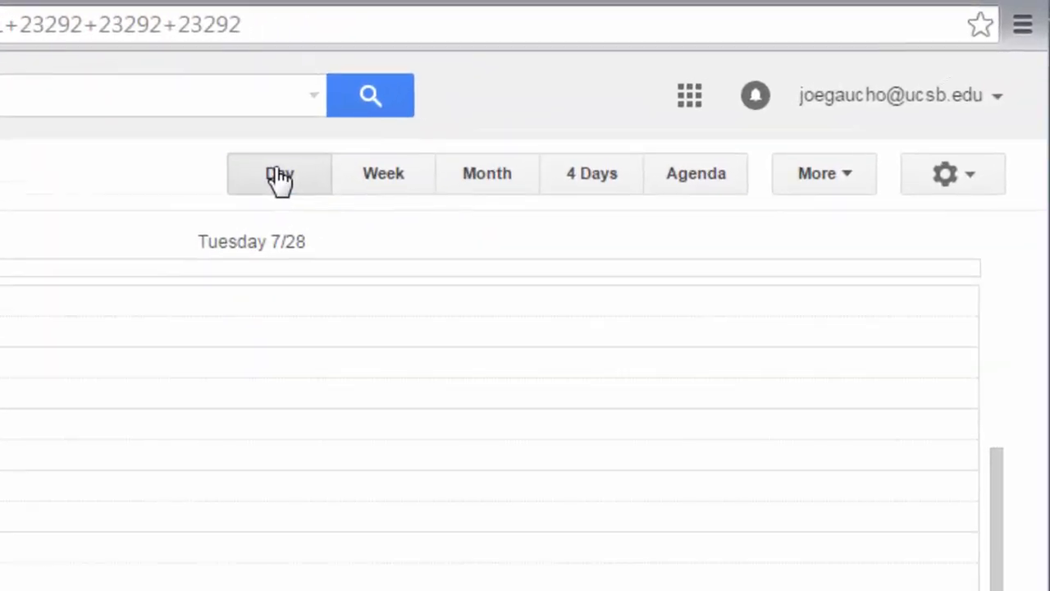
- Cycle through the week, month, 4-day and agenda views, ending back on week view
click(376, 183)
click(504, 185)
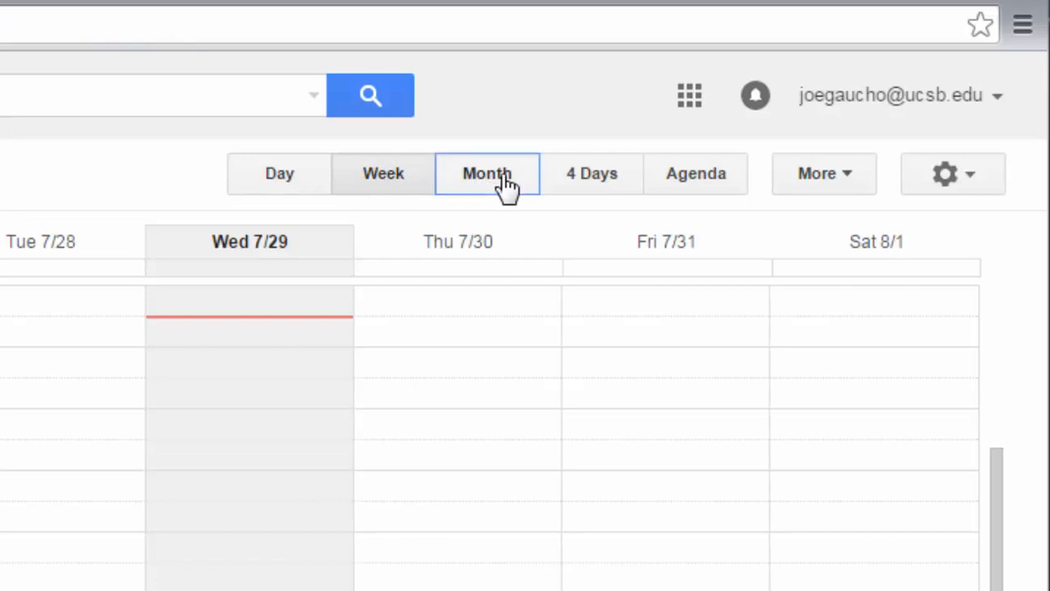
click(578, 182)
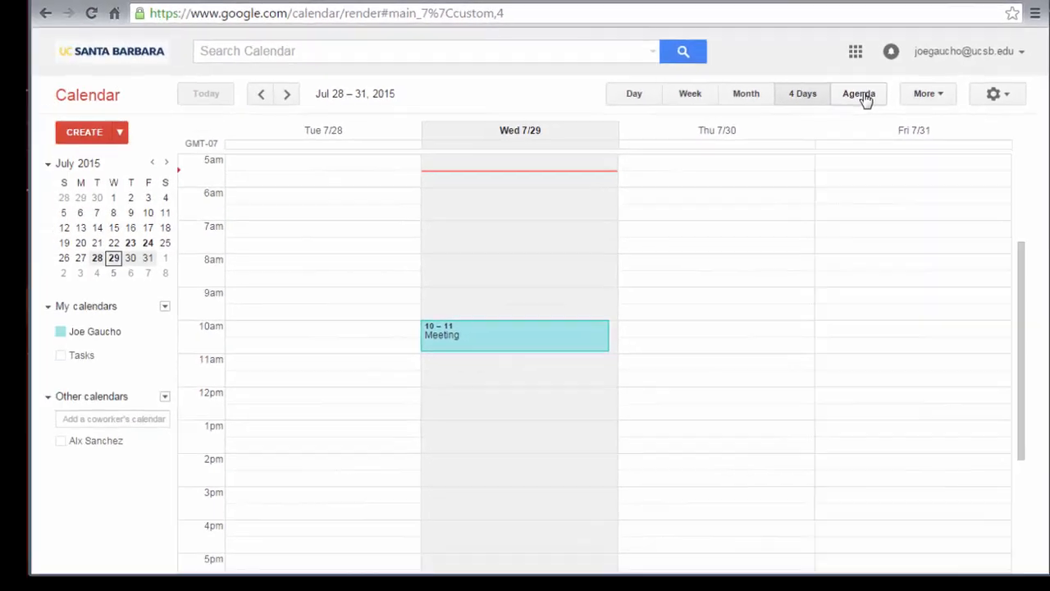
click(807, 128)
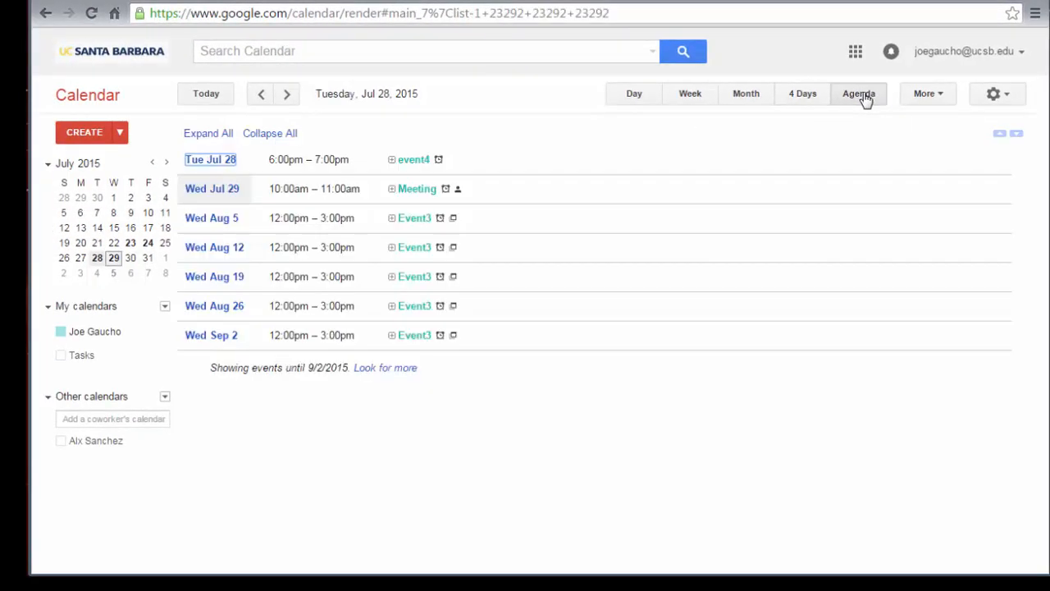
click(675, 96)
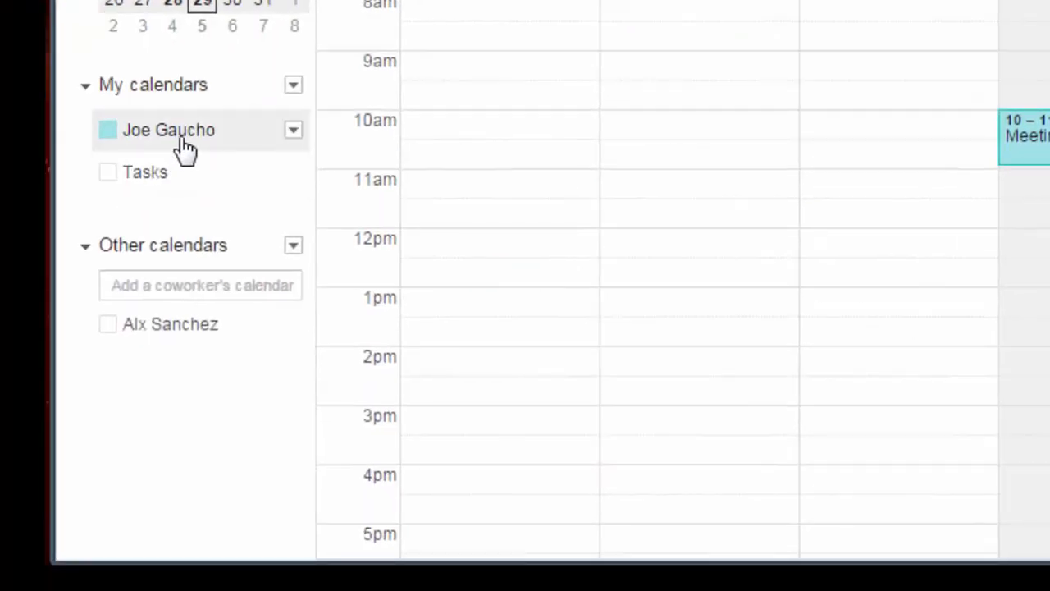
- Toggle your own calendar off and on, then also display the colleague's calendar
click(182, 139)
click(181, 139)
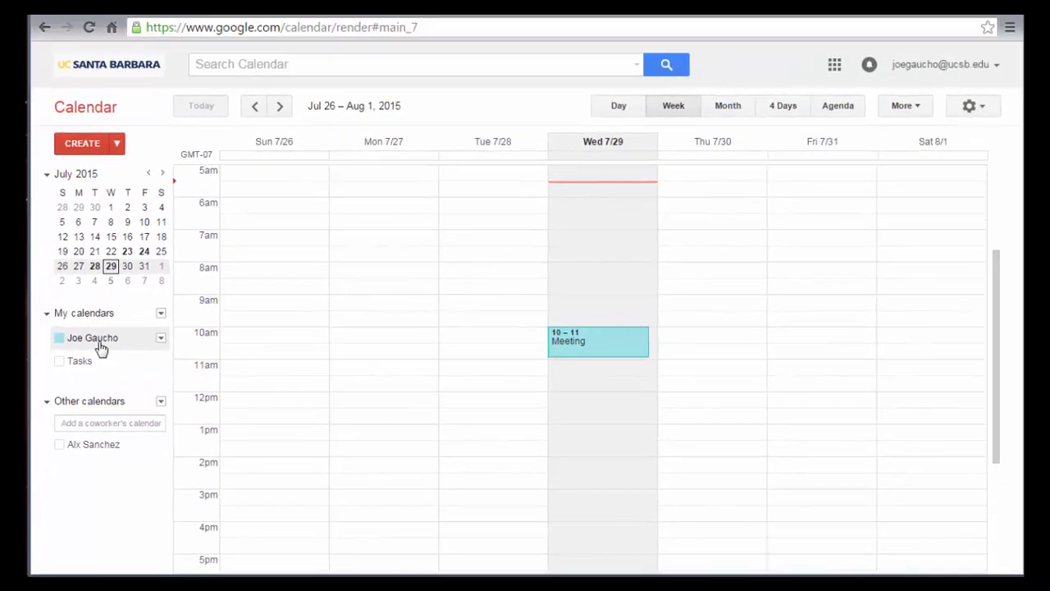
click(98, 448)
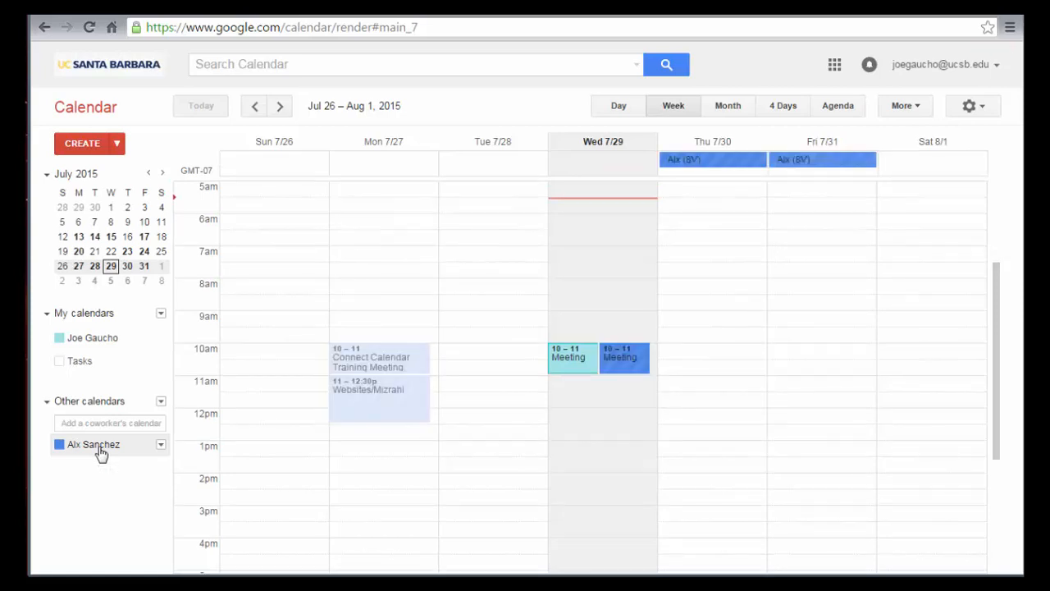
click(919, 115)
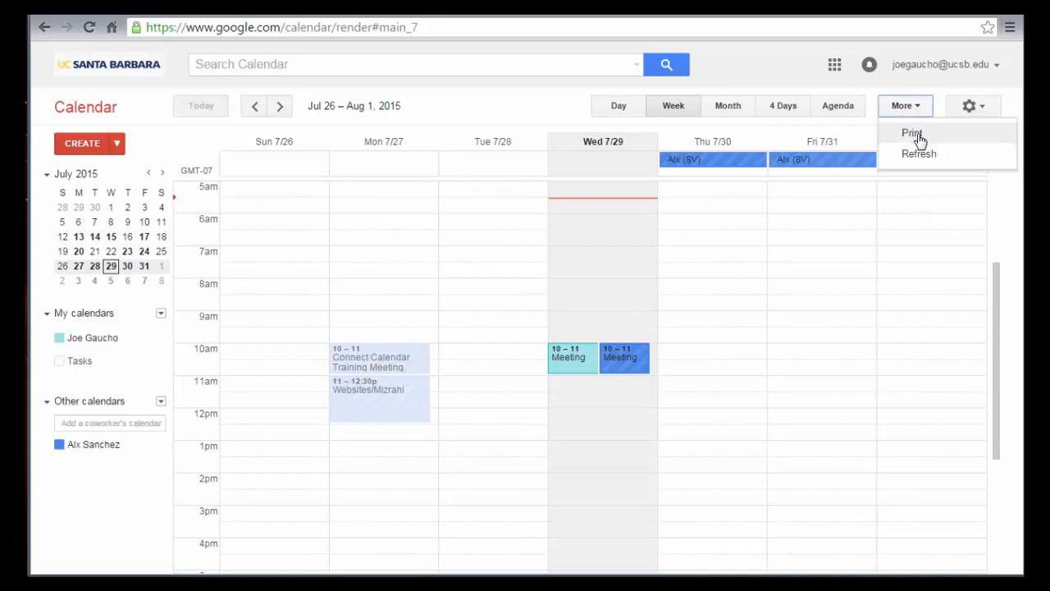
- Save the Jul 26 – Aug 1, 2015 week printout as a PDF, then cancel printing
click(919, 138)
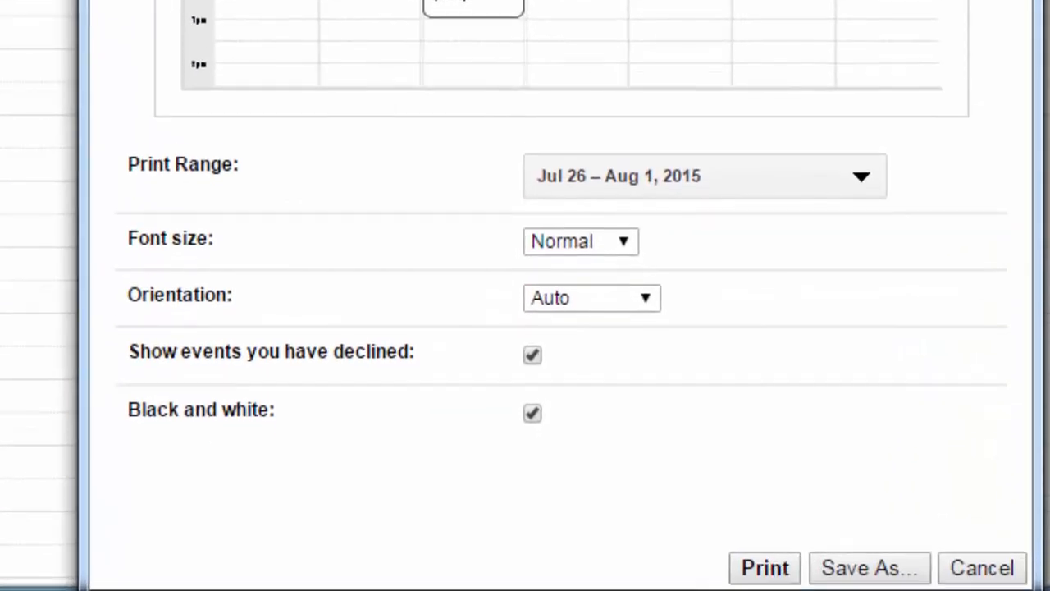
click(870, 556)
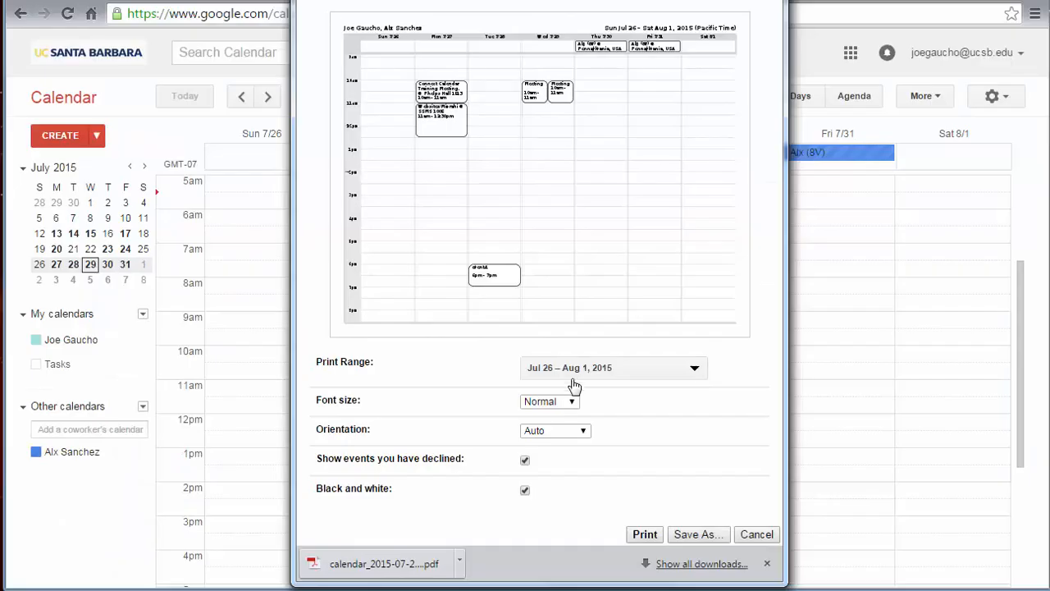
click(634, 169)
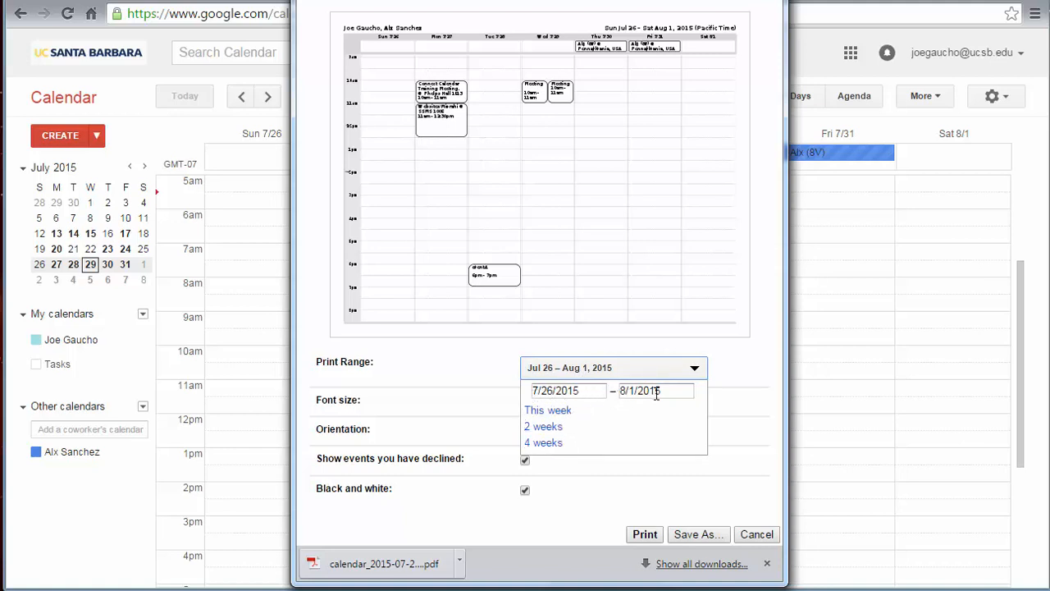
click(757, 534)
click(756, 534)
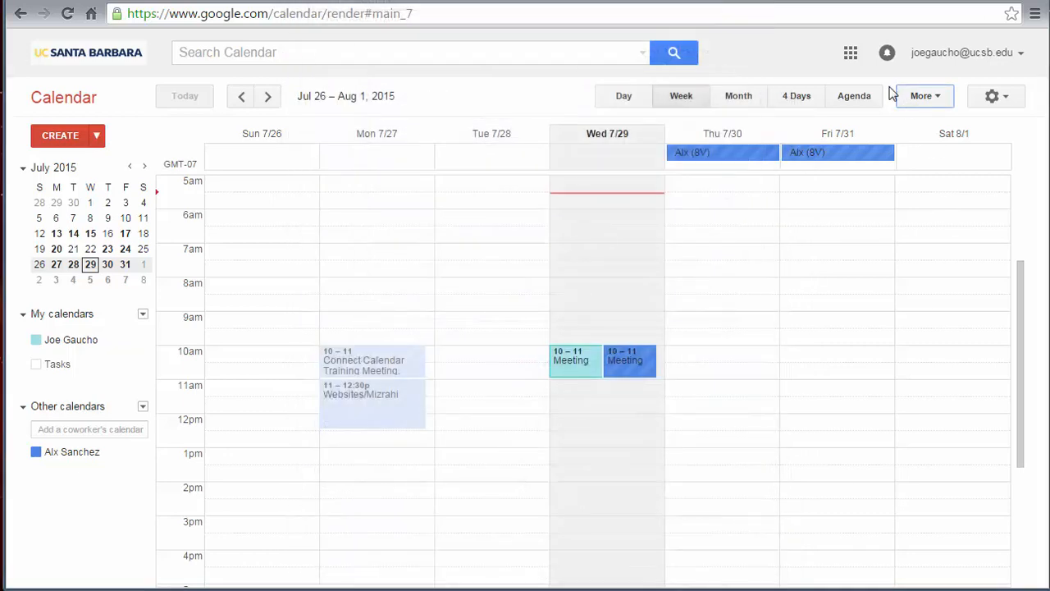
- Hide one contact's calendar, toggle another contact's calendar off and on, then refresh the week grid
click(89, 454)
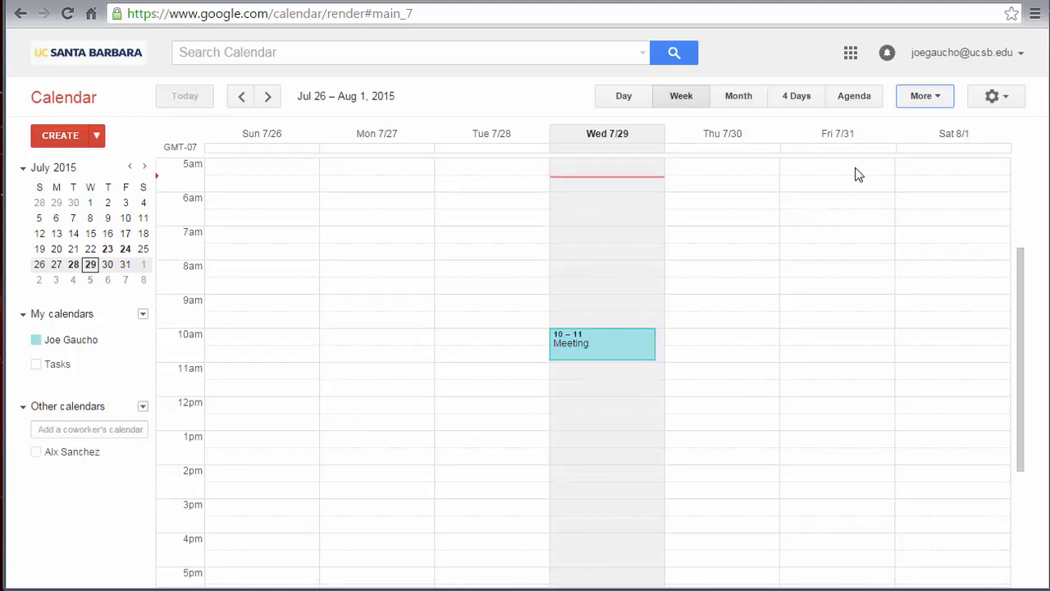
click(65, 341)
click(65, 340)
click(939, 104)
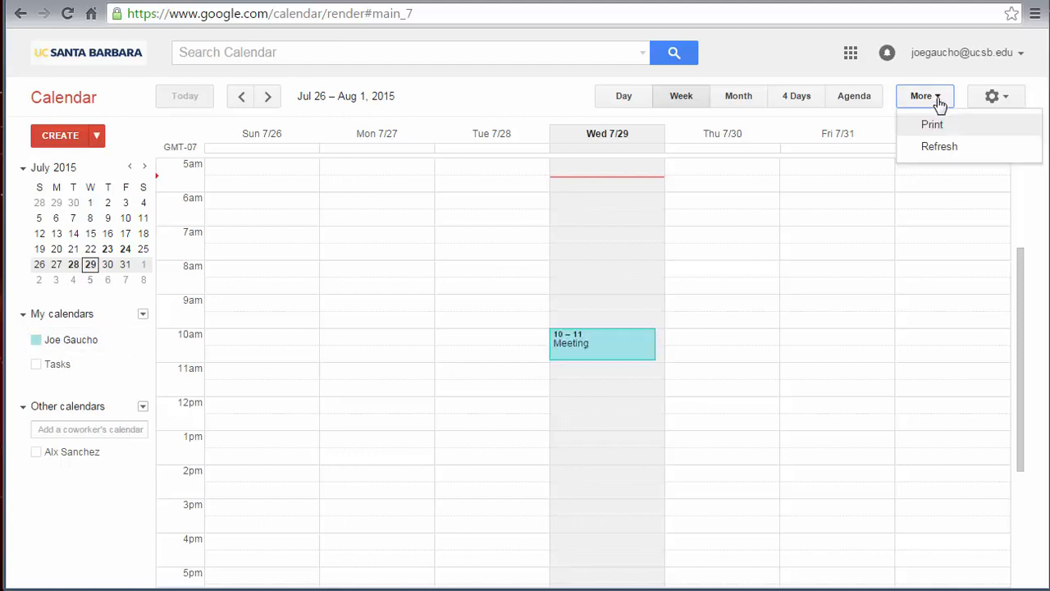
click(935, 148)
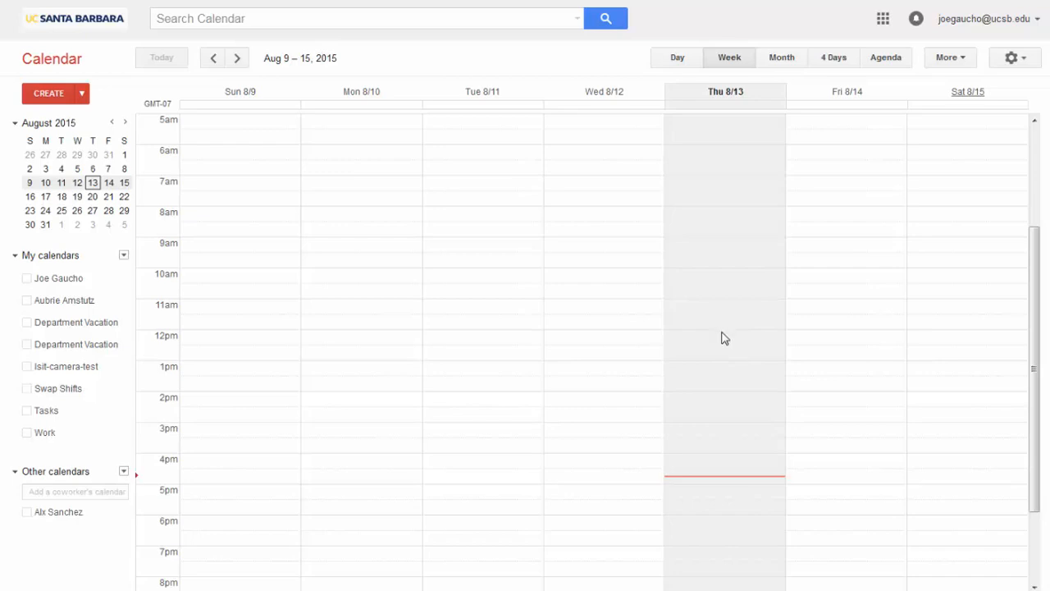
- In calendar settings, set the week to start on Monday
click(1015, 59)
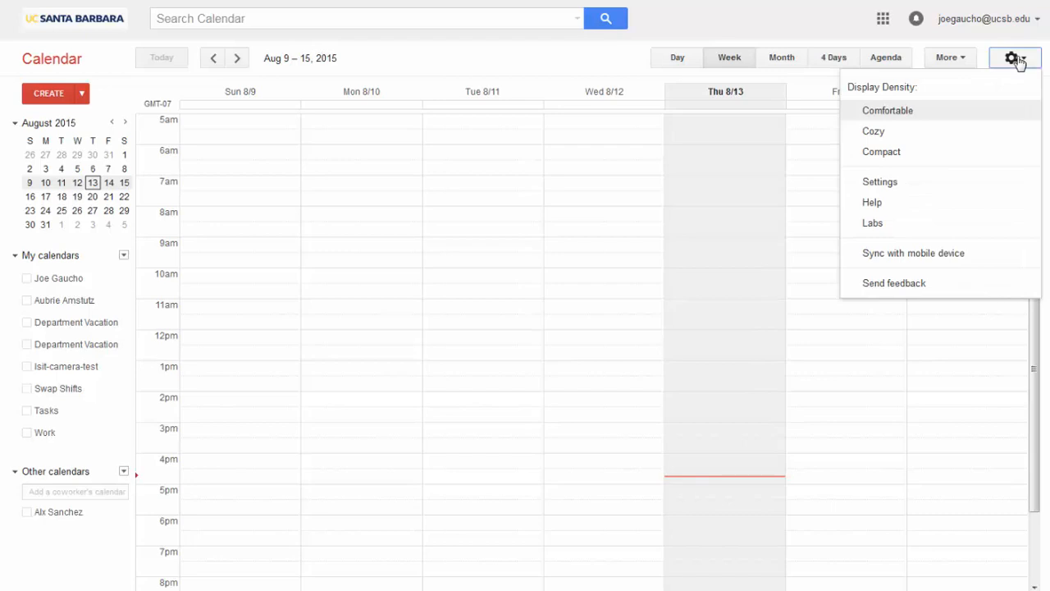
click(936, 184)
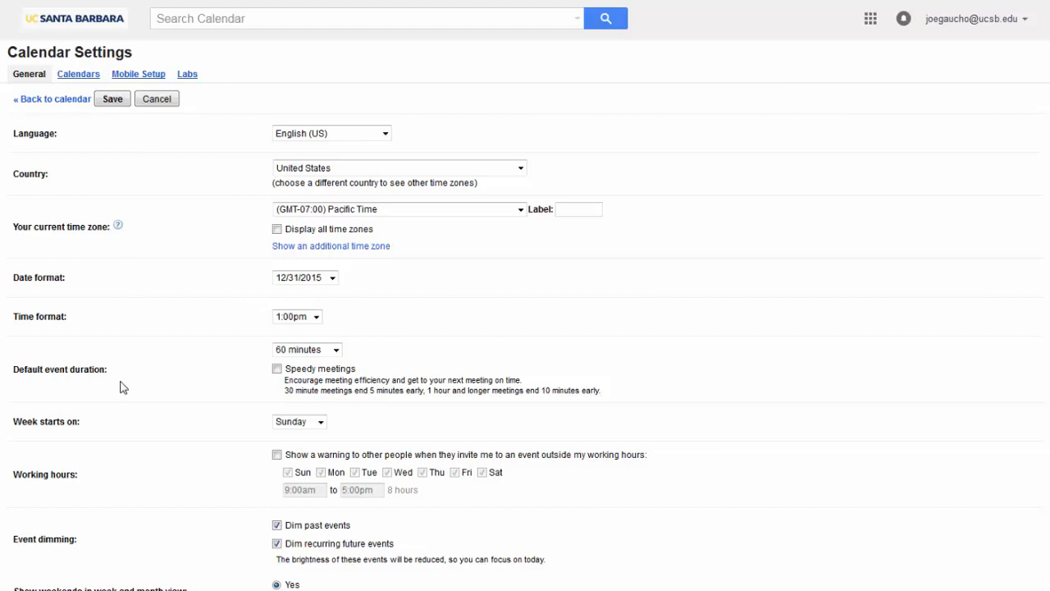
scroll(207, 389, down, 3)
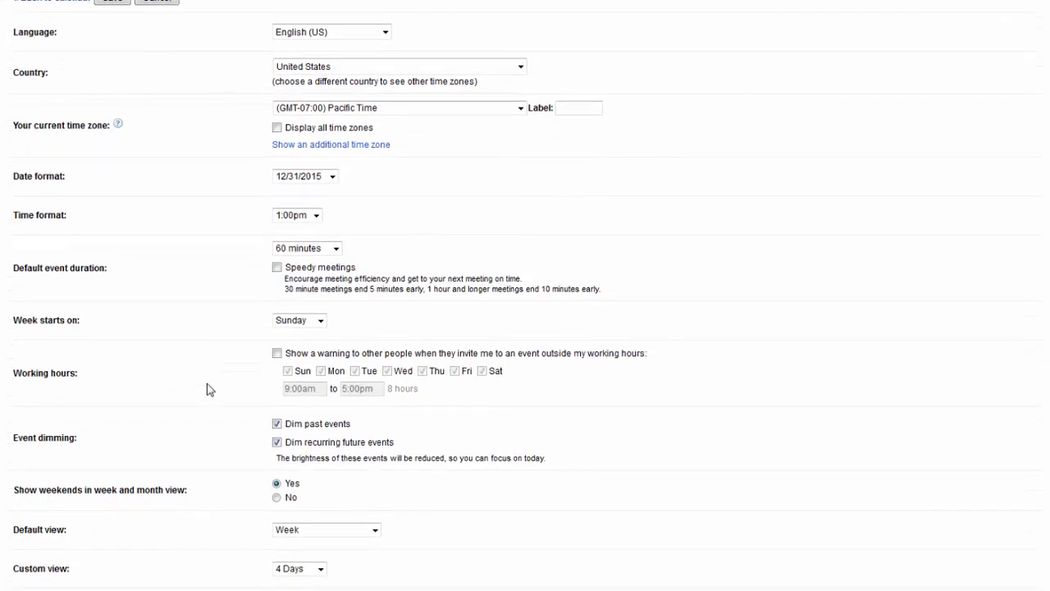
scroll(208, 390, down, 1)
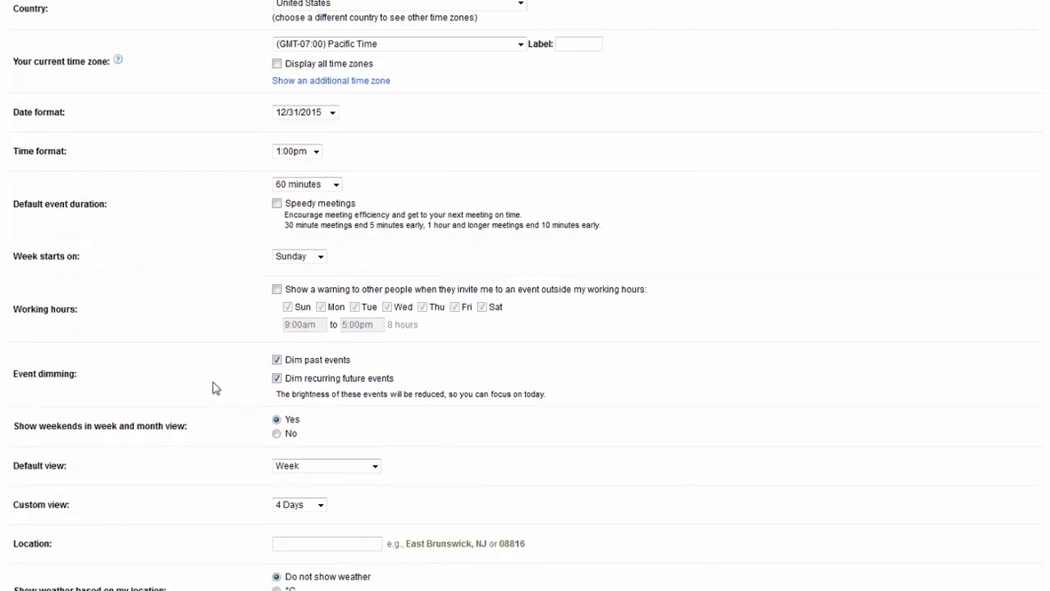
click(320, 257)
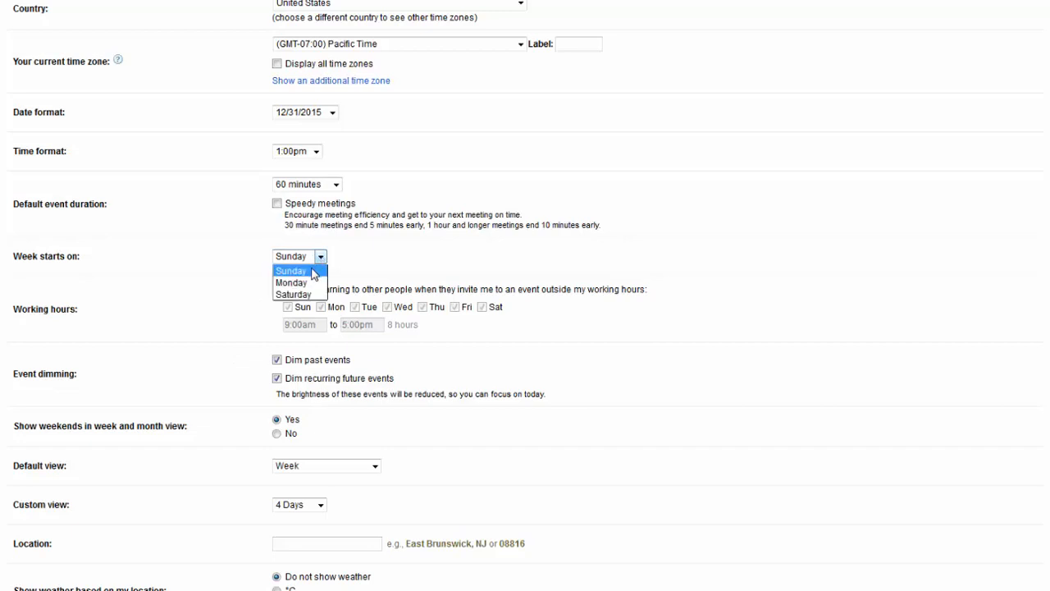
click(309, 283)
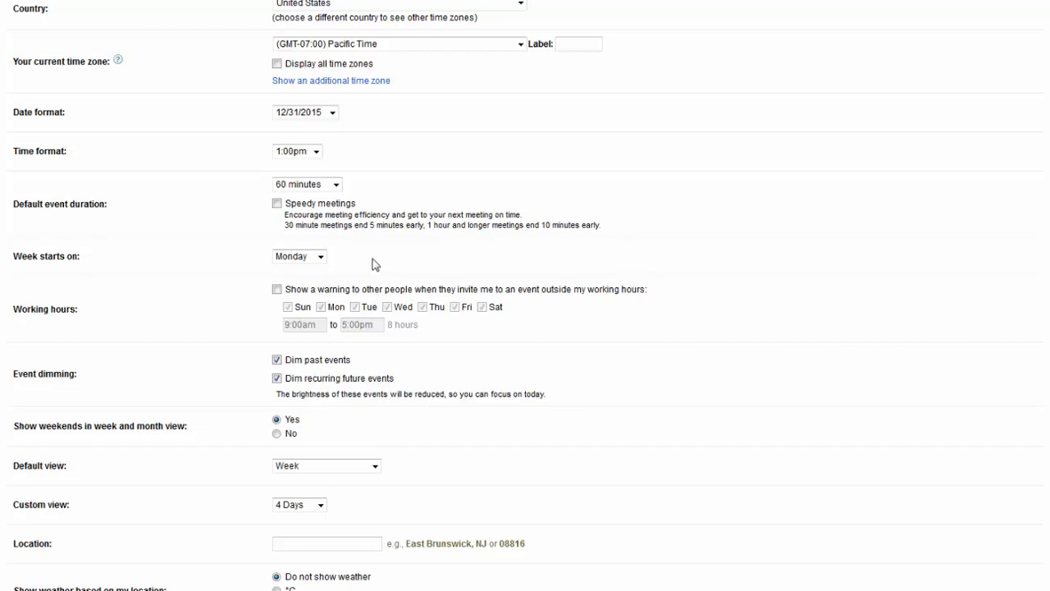
- Turn on out-of-working-hours warnings for Monday–Friday, 8:00am to 4:00pm
click(276, 289)
click(287, 324)
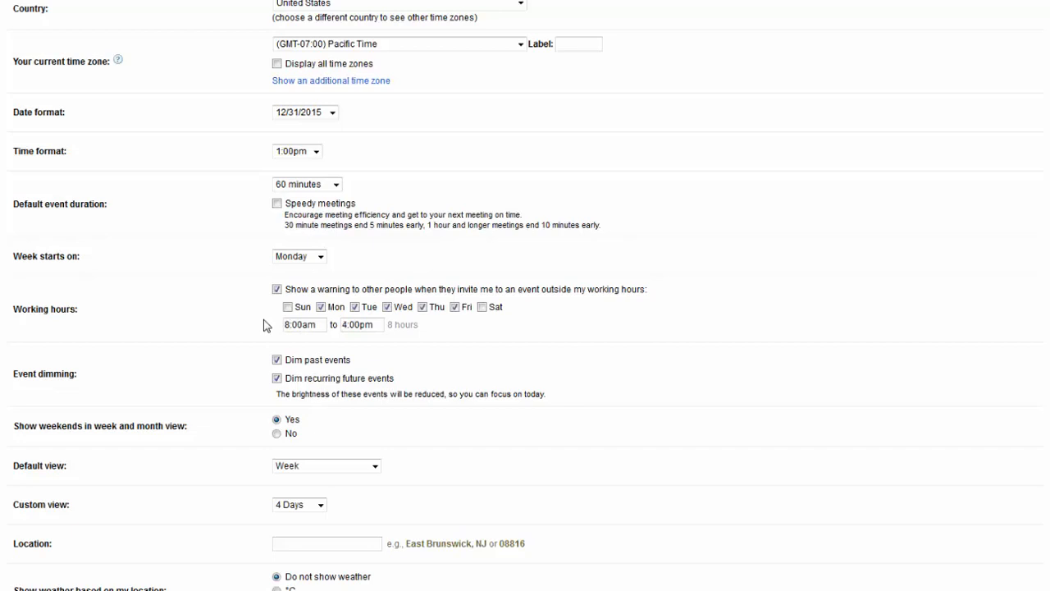
scroll(443, 340, down, 1)
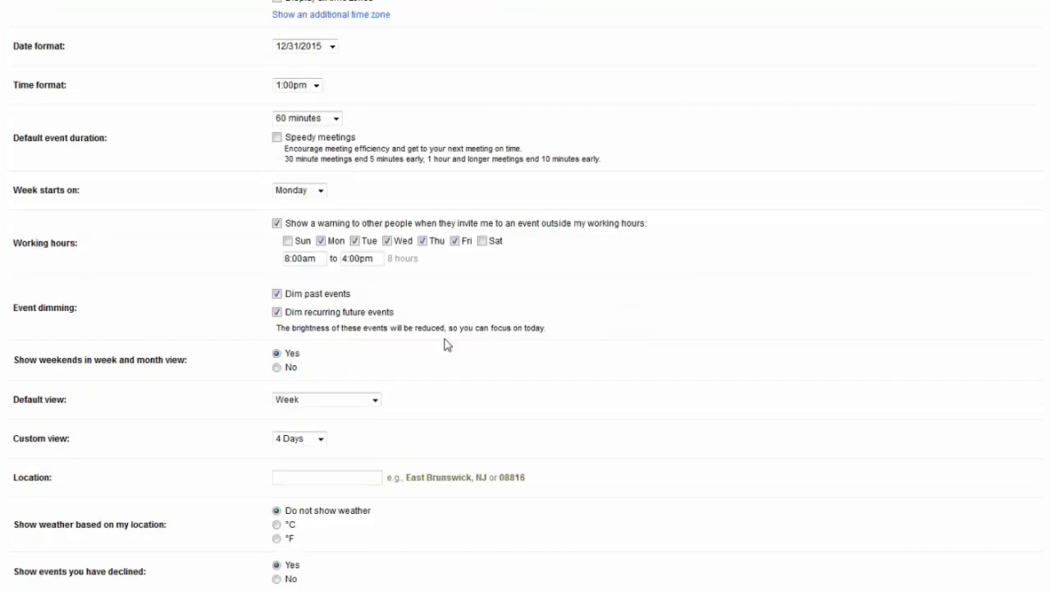
- Hide weekends and make a 5 Days custom view the default view
click(277, 368)
scroll(464, 398, down, 1)
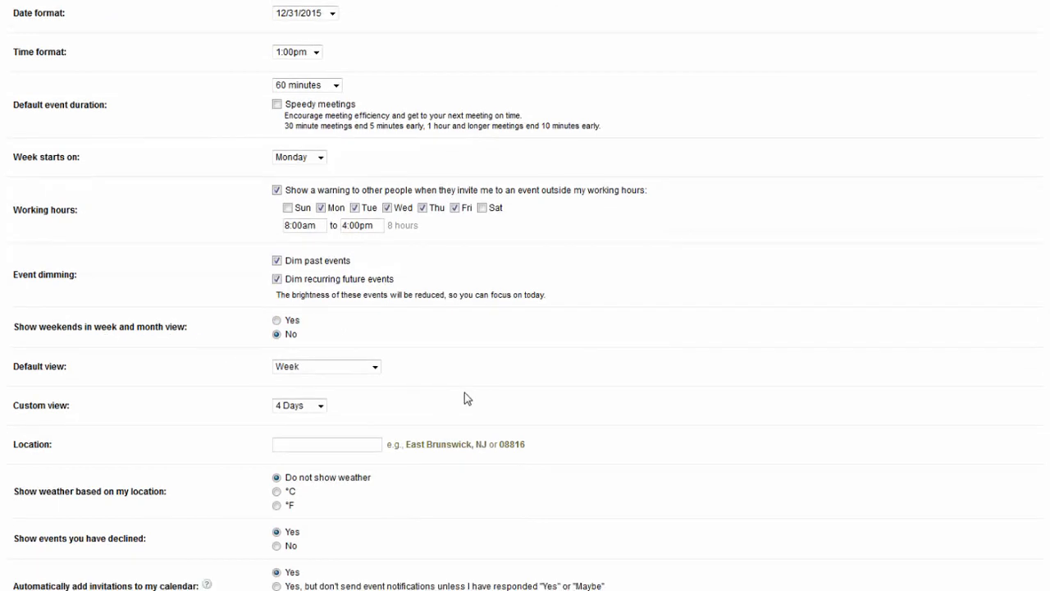
click(373, 370)
click(353, 415)
click(320, 406)
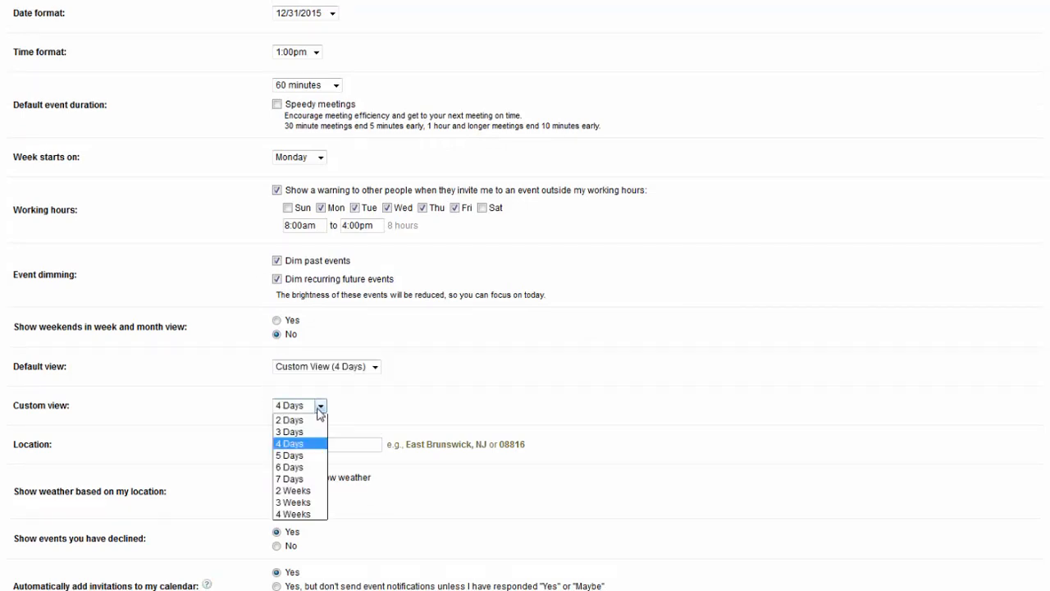
click(298, 456)
scroll(309, 343, down, 3)
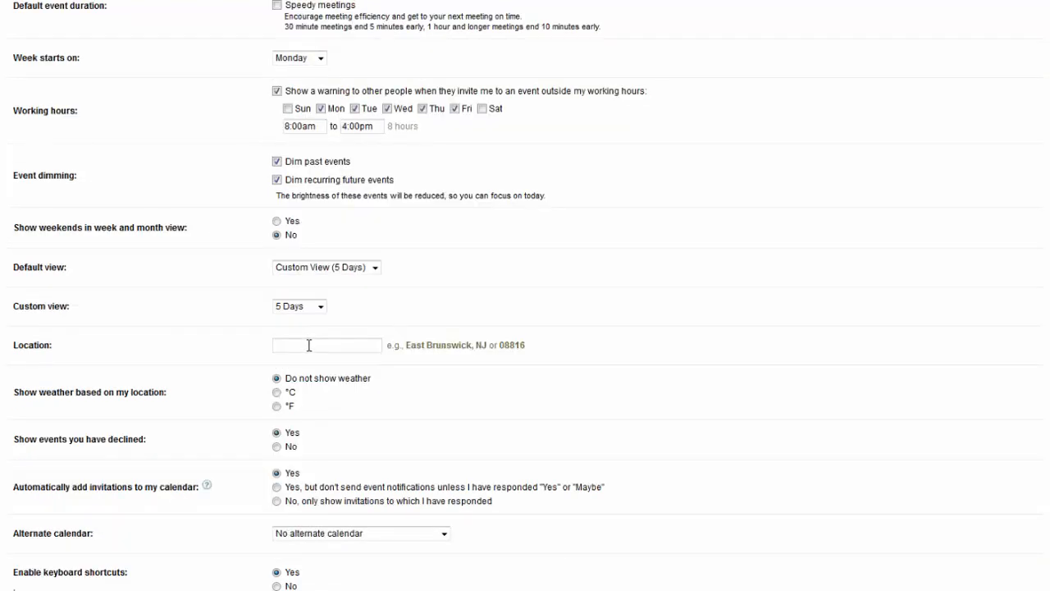
- Show only invitations already responded to, leave the alternate calendar unset, and save the settings
scroll(330, 416, down, 1)
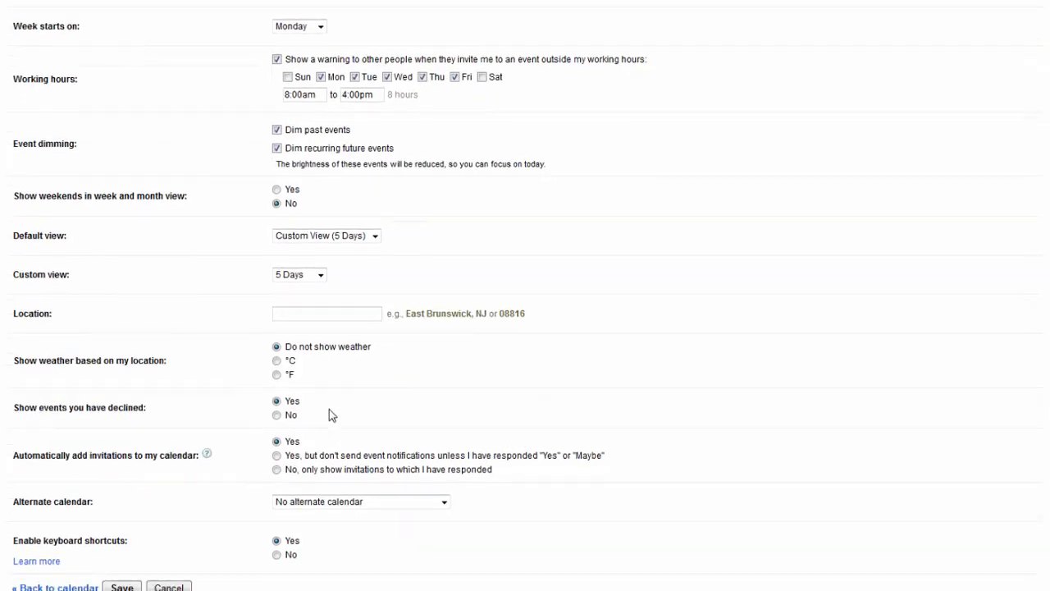
scroll(329, 414, down, 1)
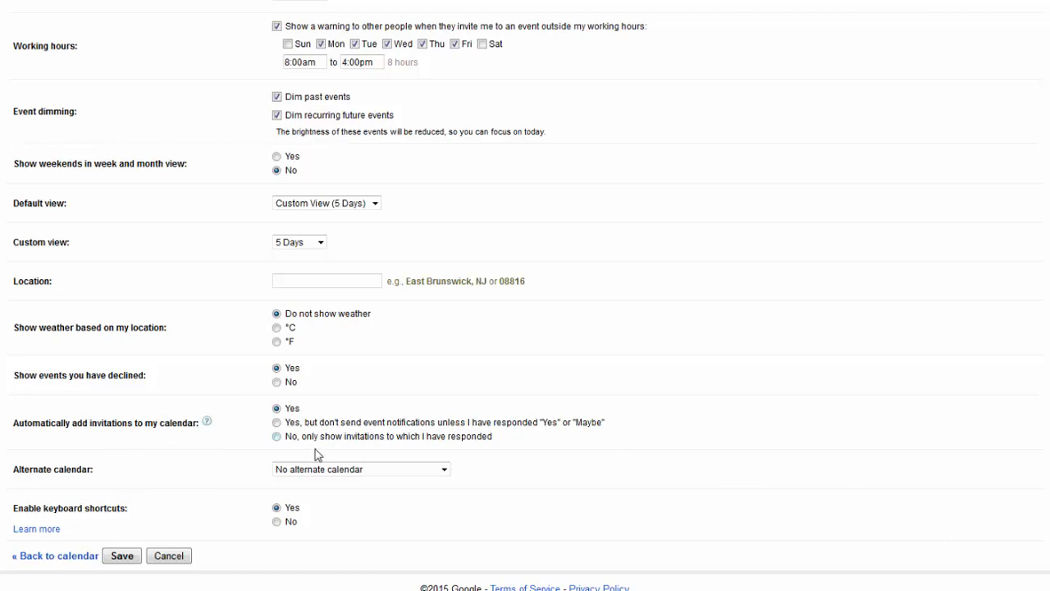
click(276, 437)
click(448, 475)
click(122, 555)
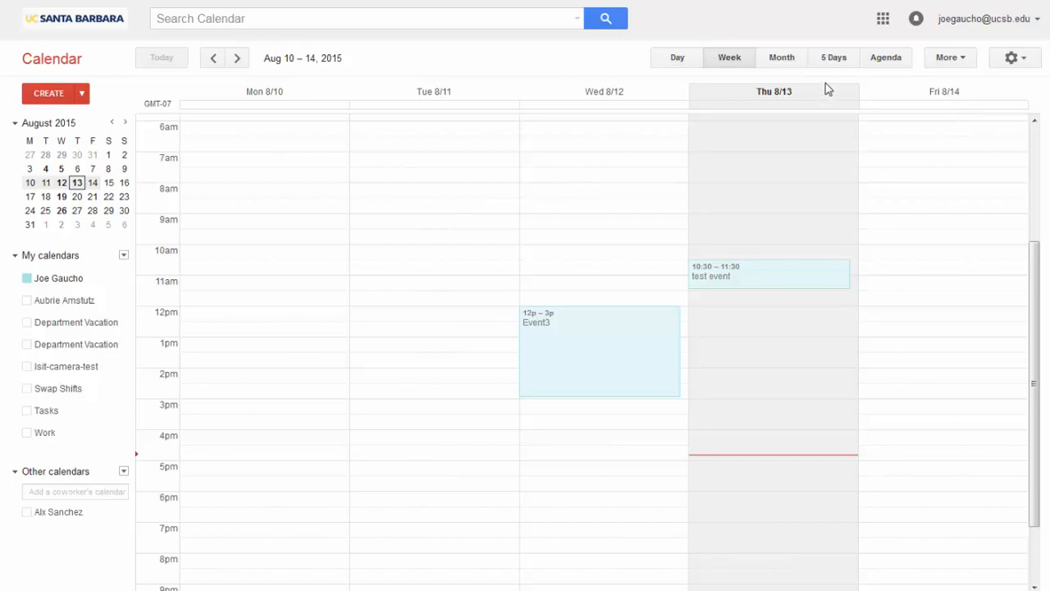
- Switch to the 5 Days view and dismiss the 11:22am untitled-event alert
click(837, 66)
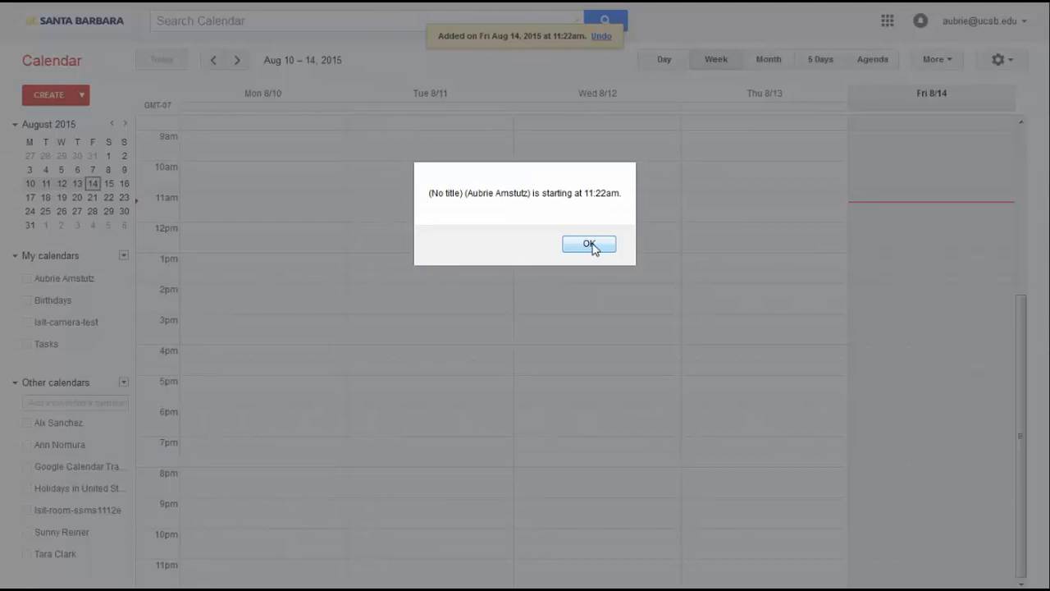
click(590, 244)
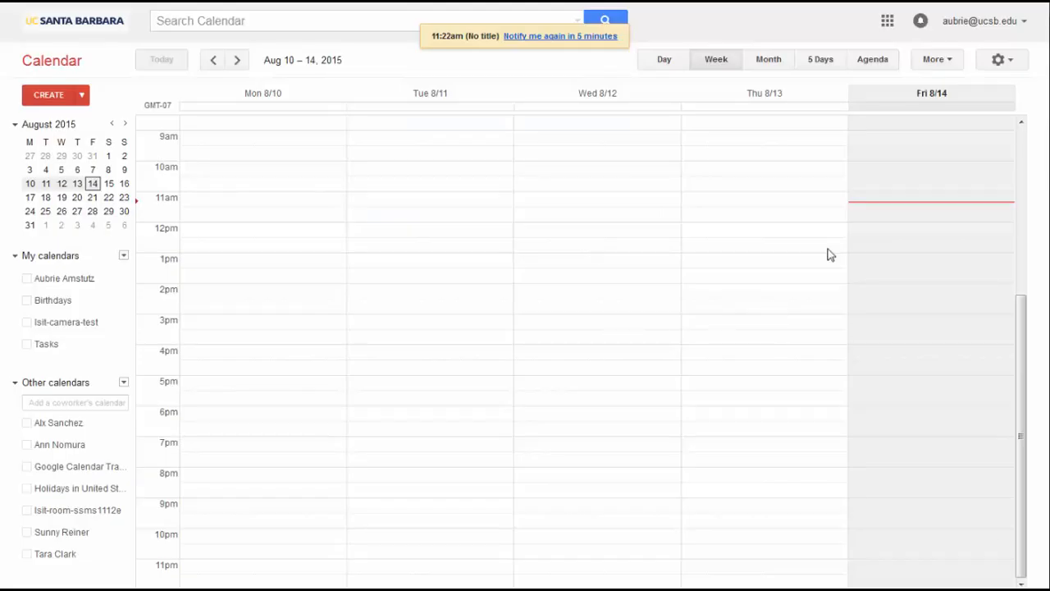
- Add a second default notification to your own calendar: Email, 10 minutes before each event
click(999, 60)
click(866, 182)
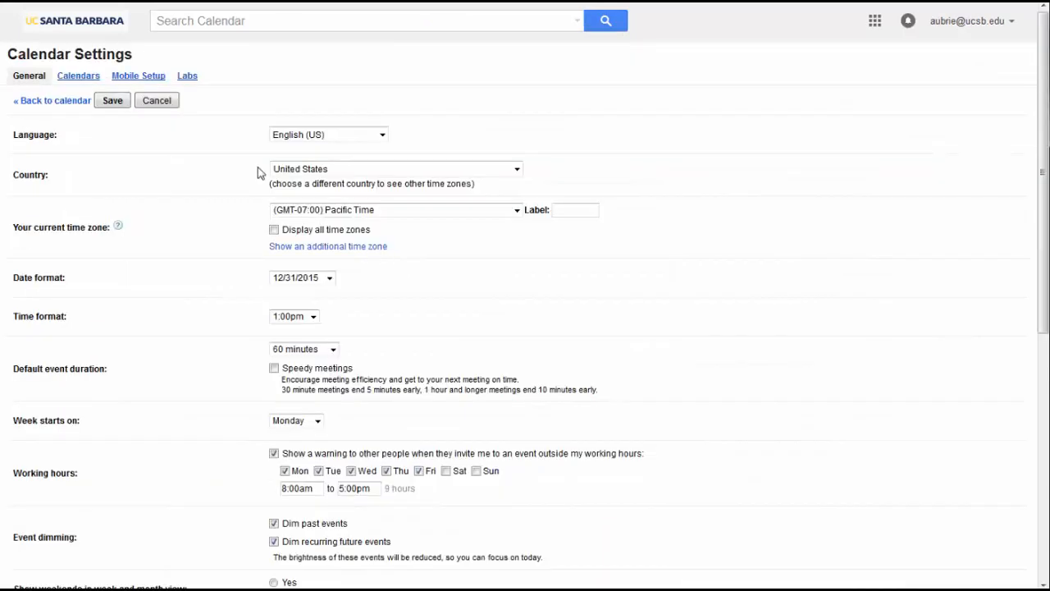
click(77, 75)
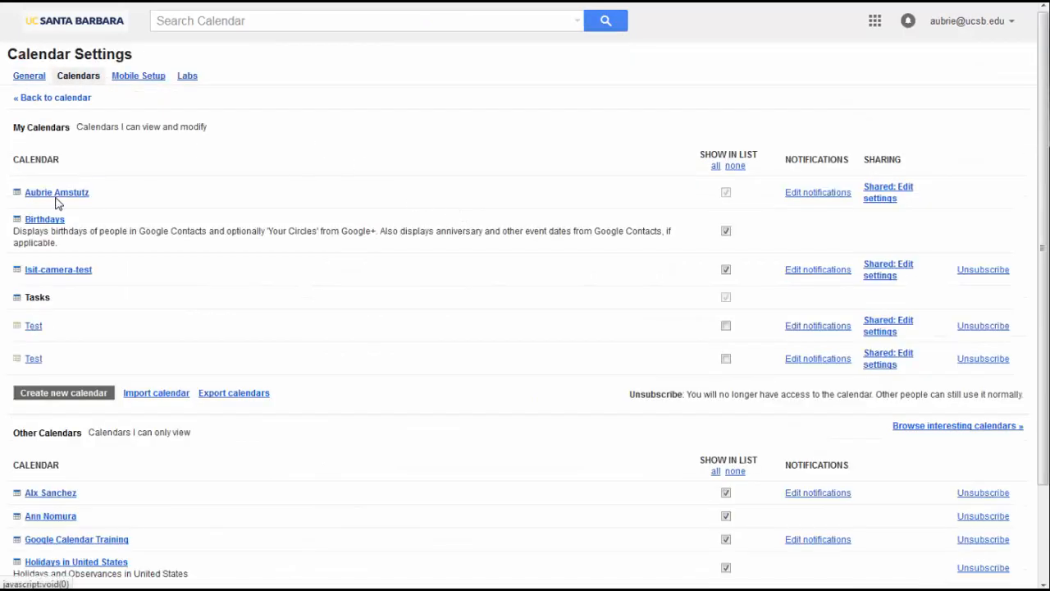
click(844, 194)
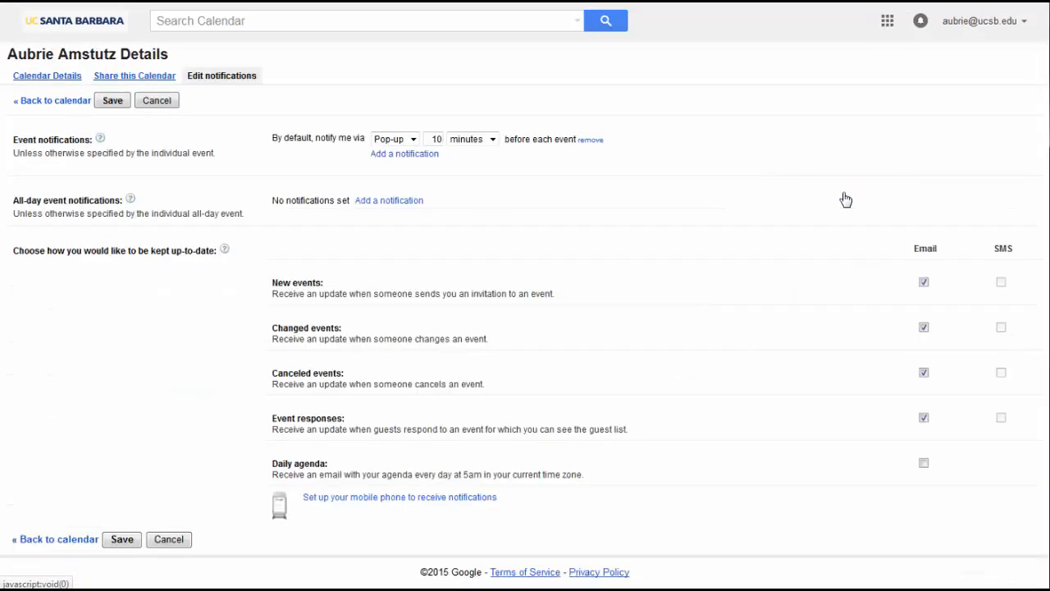
click(403, 154)
click(410, 156)
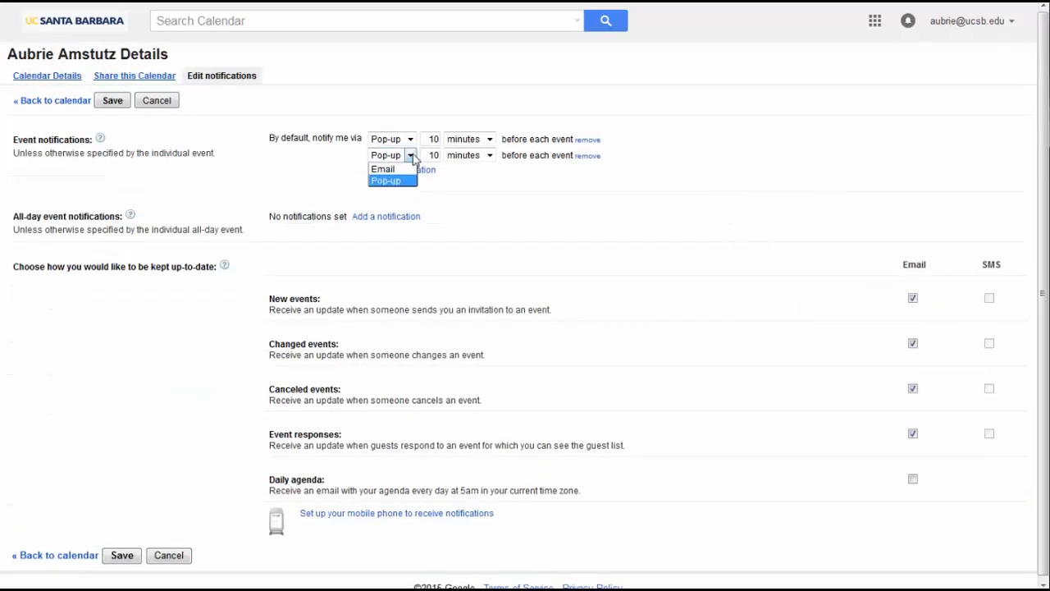
click(385, 169)
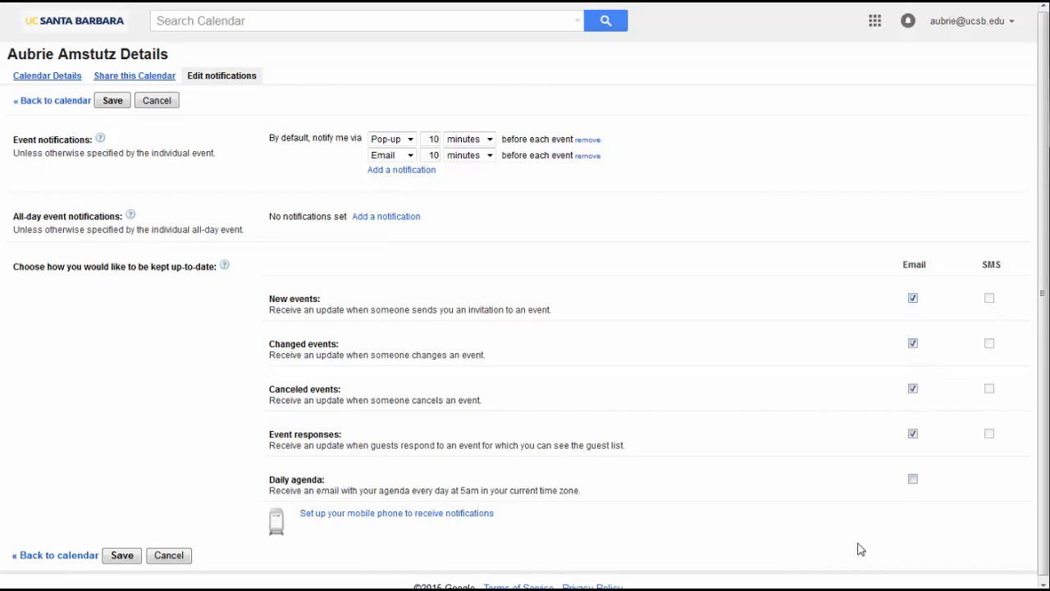
drag(597, 502, 399, 493)
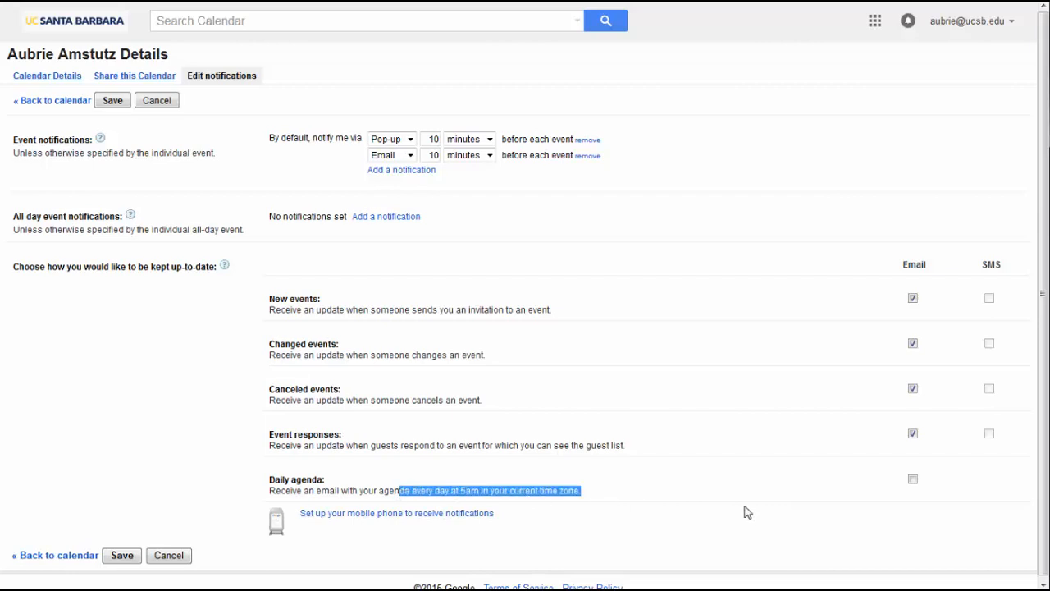